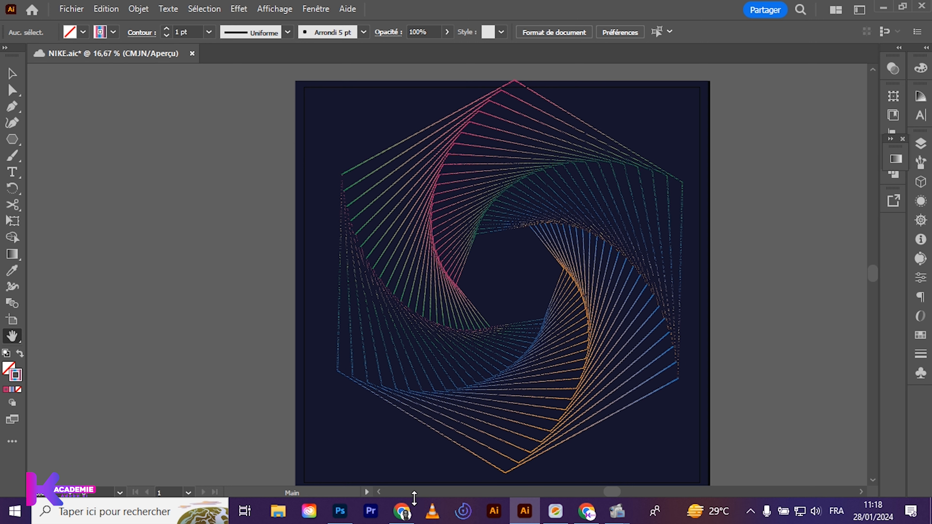
Step: Switch to Photoshop and examine the hexagon line artwork on the T-shirt mockup up close
click(344, 518)
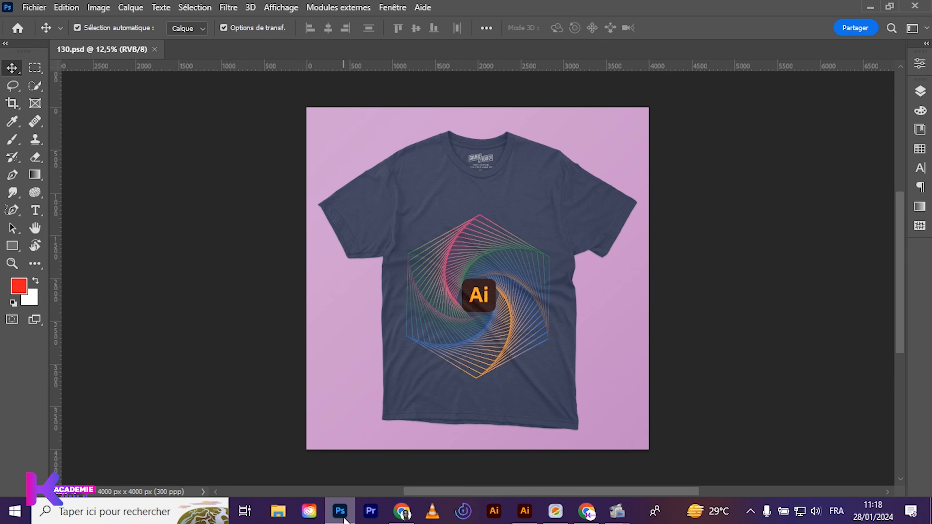
key(ctrl+plus)
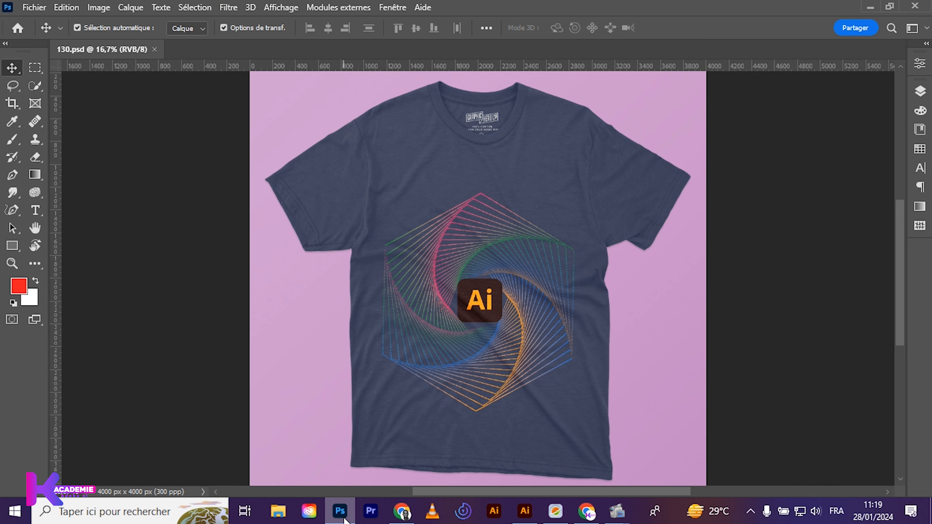
key(ctrl+plus)
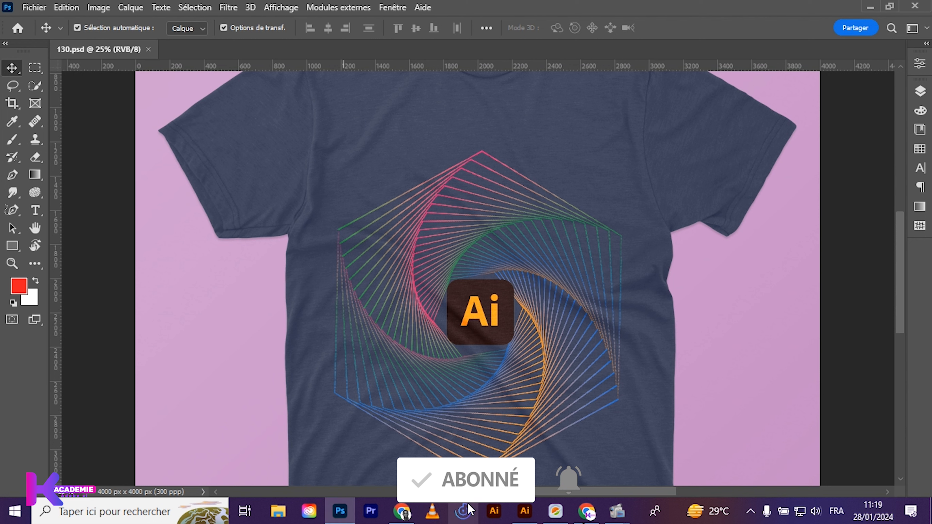
Step: Switch back to Illustrator and hide the hexagonal spiral group in NIKE.aic, leaving only the locked background rectangles visible
click(524, 511)
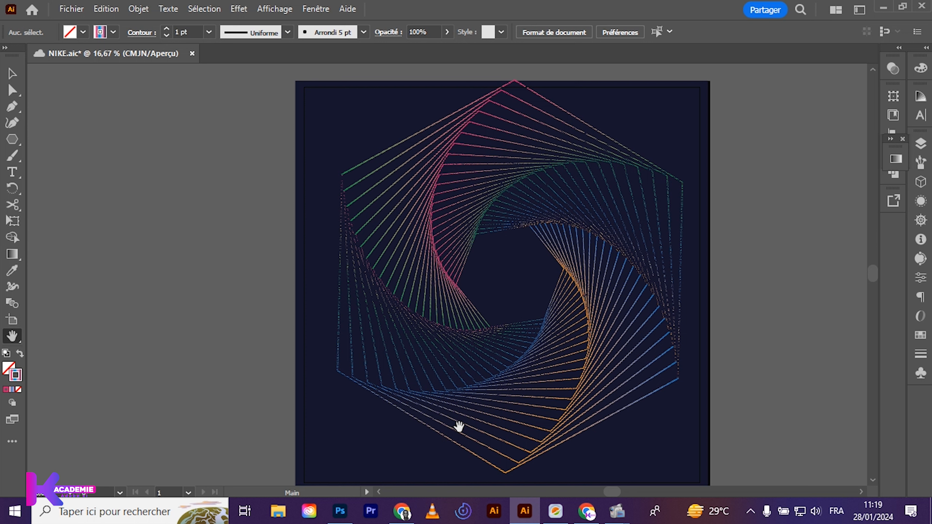
drag(458, 427, 419, 446)
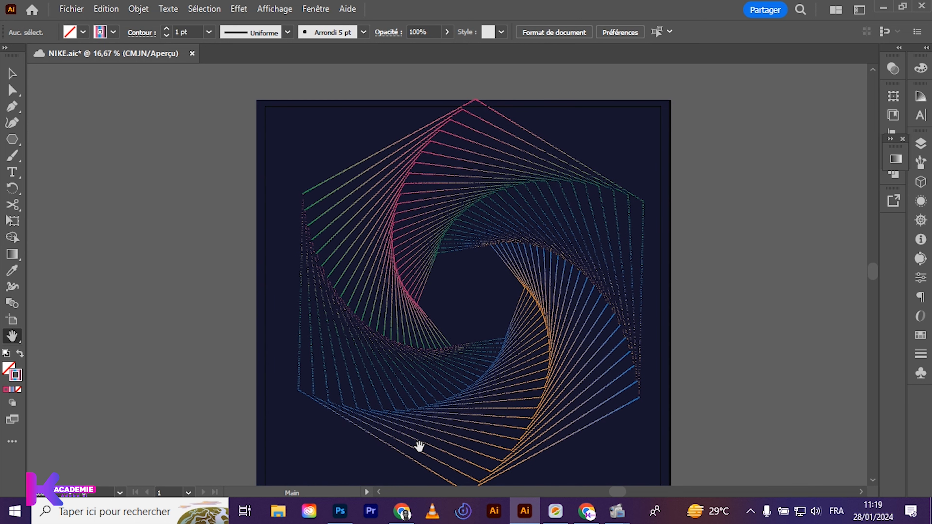
click(921, 144)
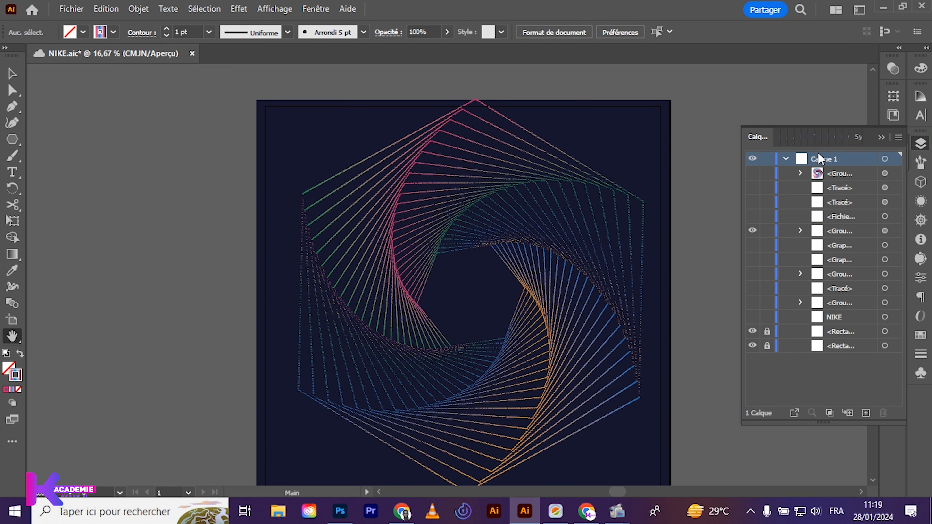
click(752, 231)
drag(491, 267, 492, 232)
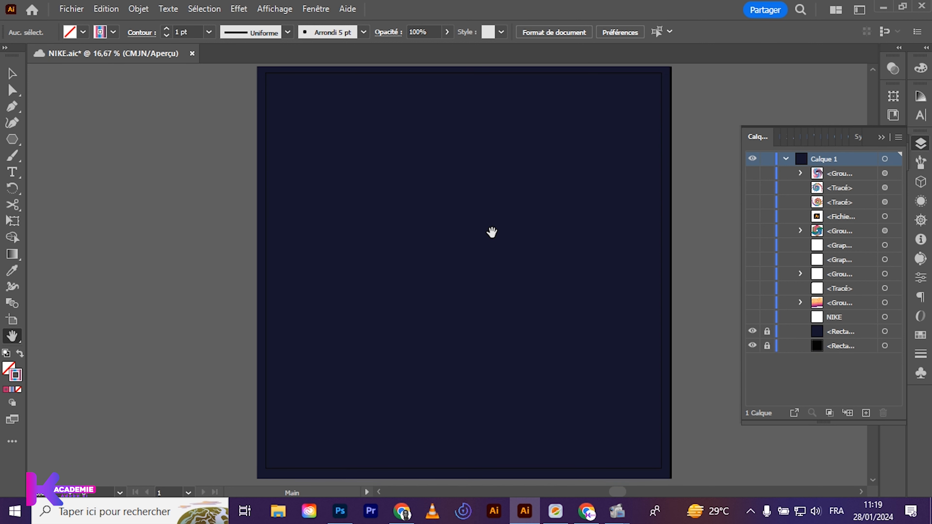
Step: Create a new 2000 x 2000 px document named DESIGN with CMYK colour mode and 300 ppi raster effects
click(68, 9)
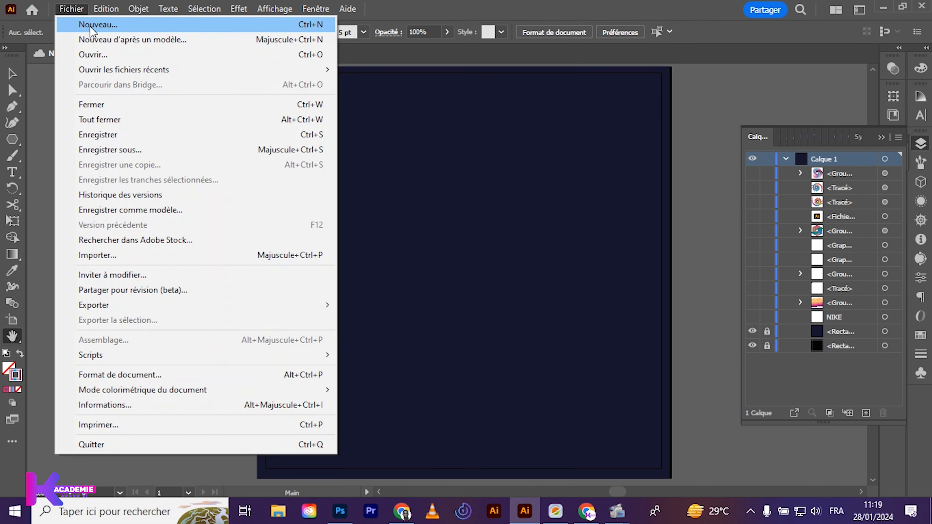
click(90, 27)
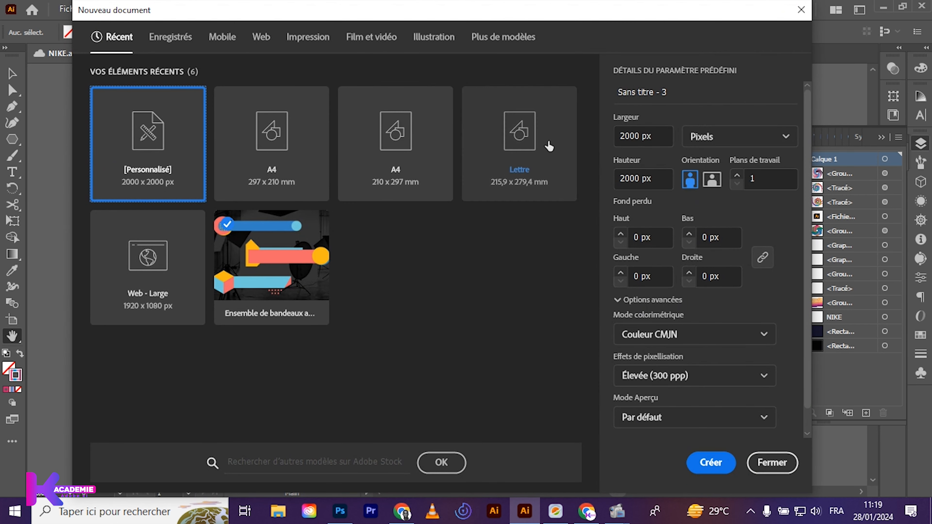
click(660, 135)
click(673, 86)
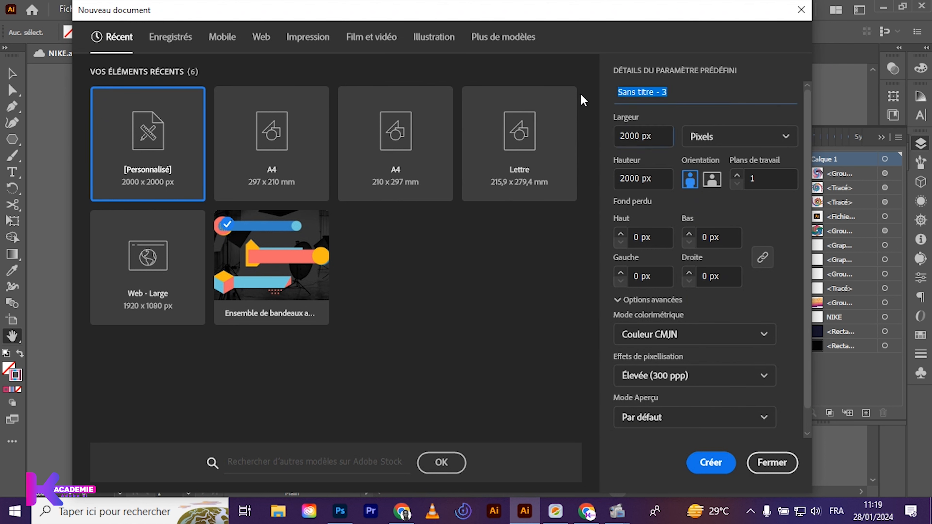
text(DESIGN)
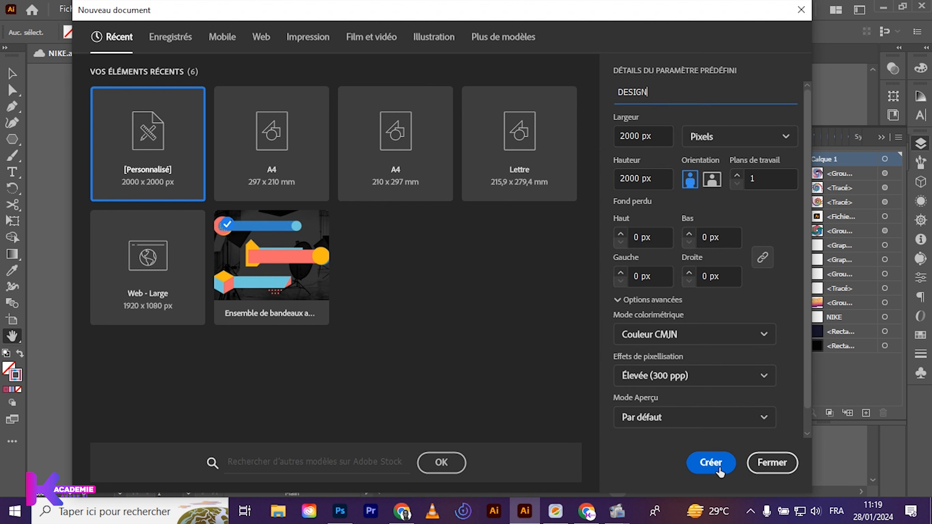
click(711, 462)
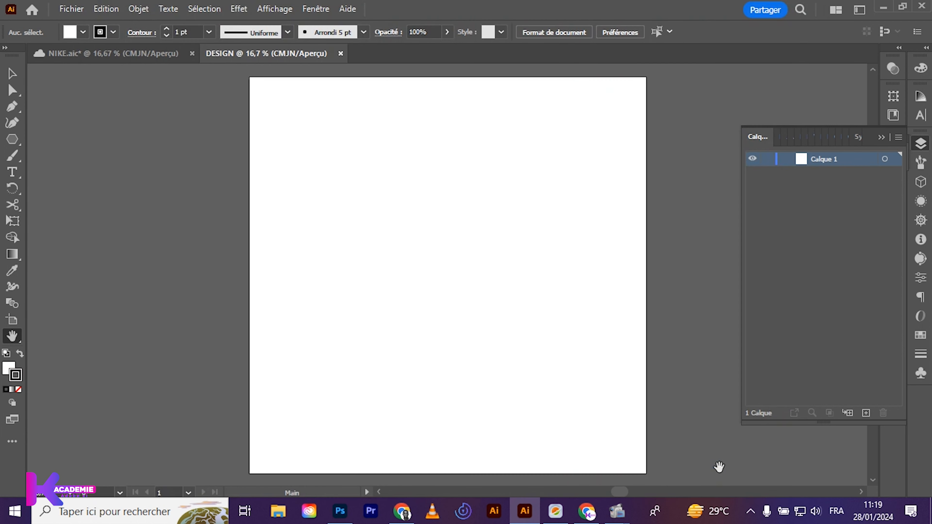
Step: Draw a rectangle that covers the entire artboard of the DESIGN document
click(13, 144)
click(13, 147)
click(52, 137)
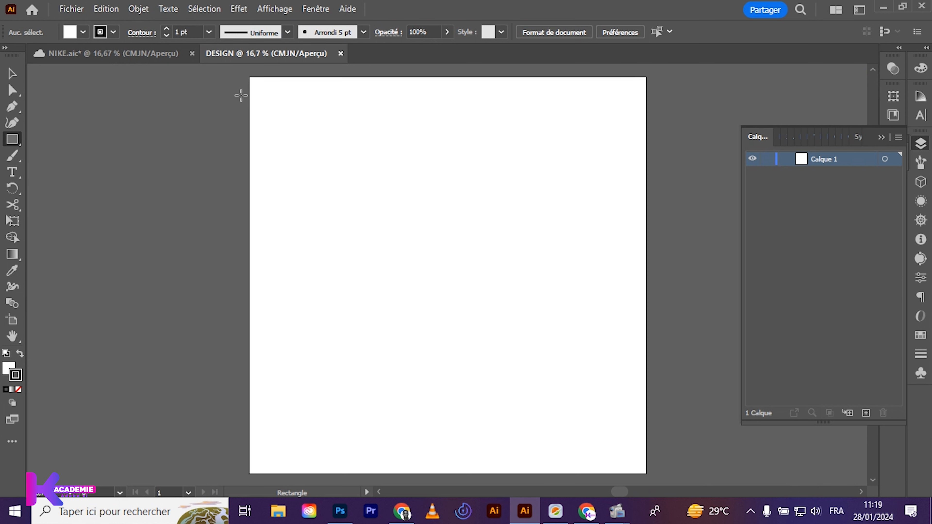
drag(249, 77, 647, 473)
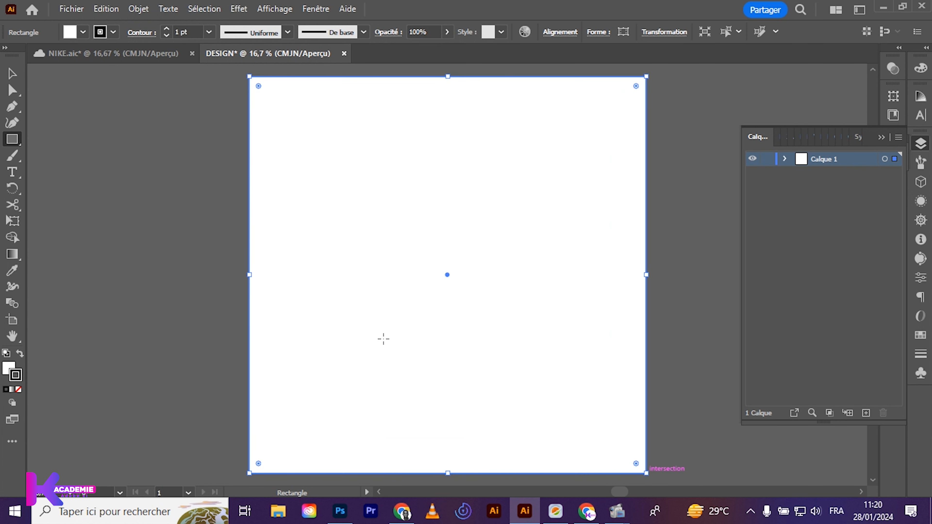
Step: Swap the background rectangle's fill and stroke colours and set its fill to the dark blue swatch
click(20, 353)
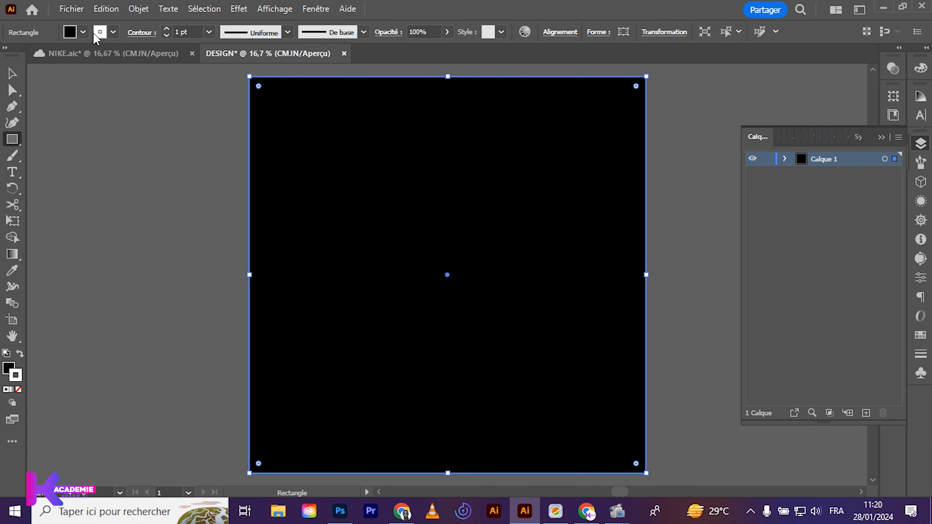
click(83, 32)
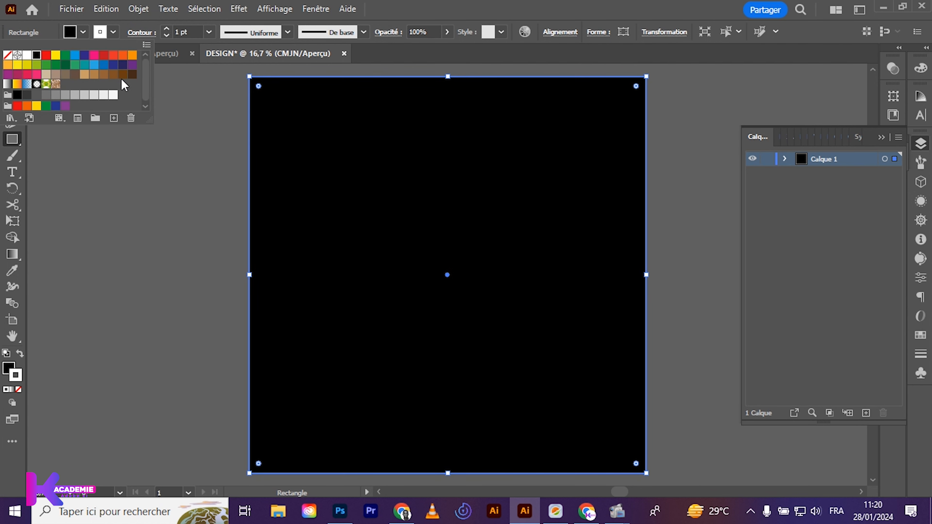
click(55, 106)
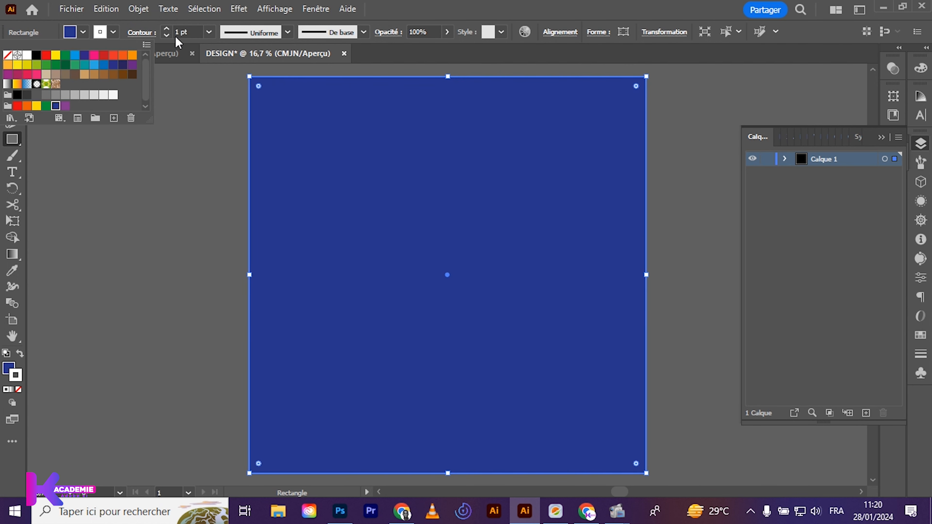
Step: Sample the navy background in NIKE.aic with the Eyedropper and copy its hex code 17172D
click(157, 55)
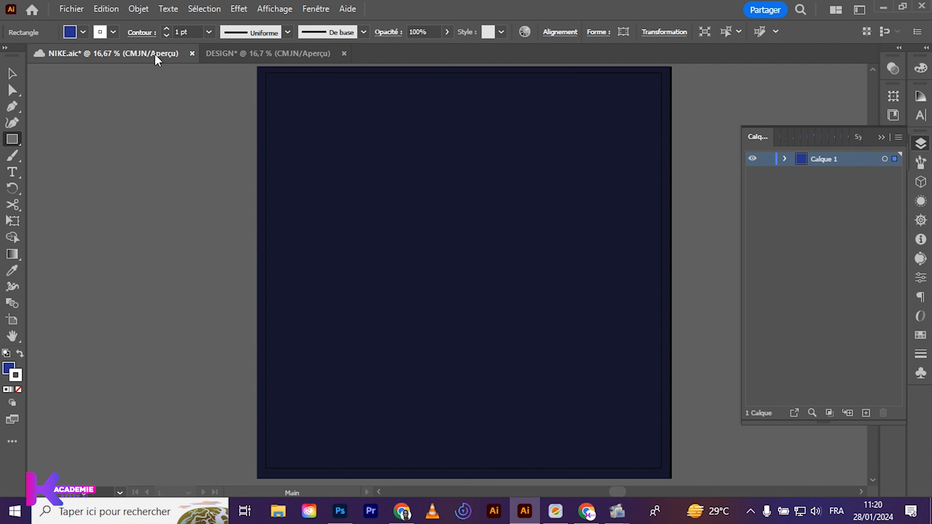
key(i)
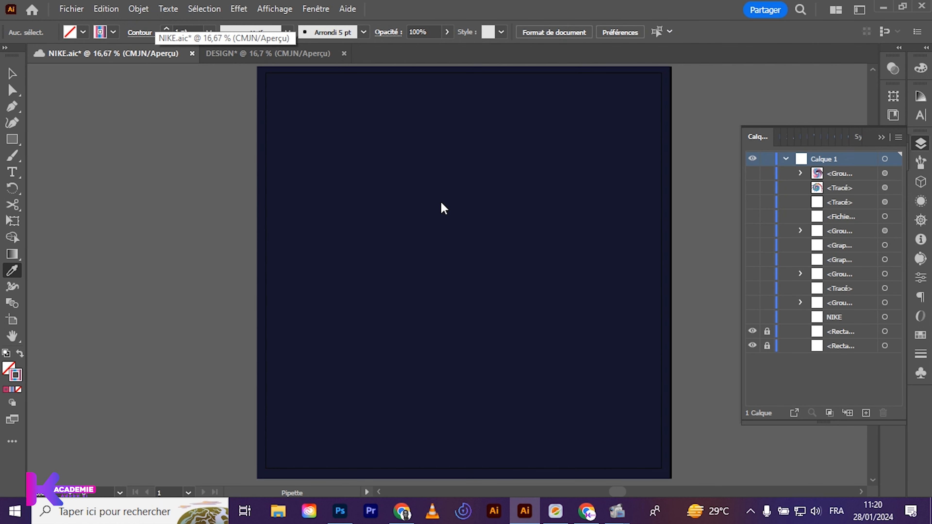
click(484, 247)
double_click(9, 368)
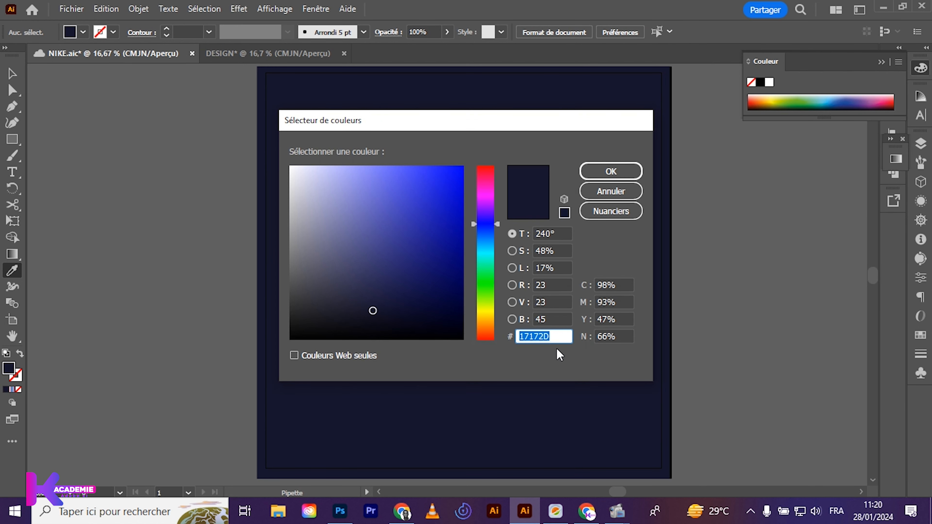
click(556, 334)
key(ctrl+a)
key(ctrl+c)
click(612, 171)
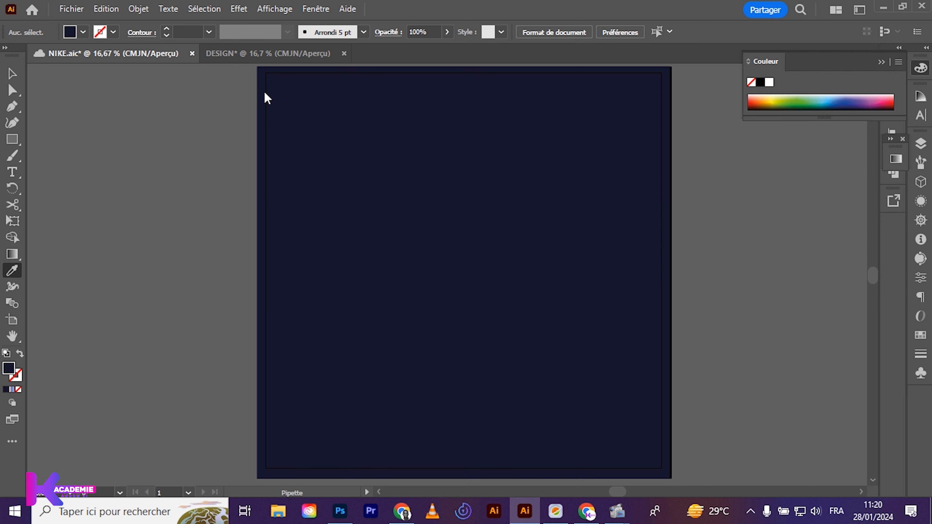
Step: Return to the DESIGN document and set the background rectangle's fill to the copied hex colour 17172D
click(225, 53)
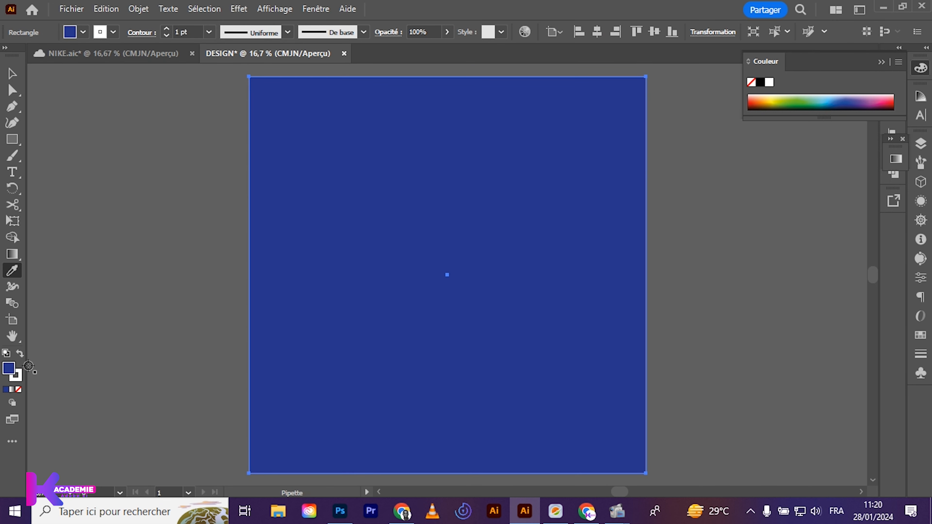
double_click(8, 368)
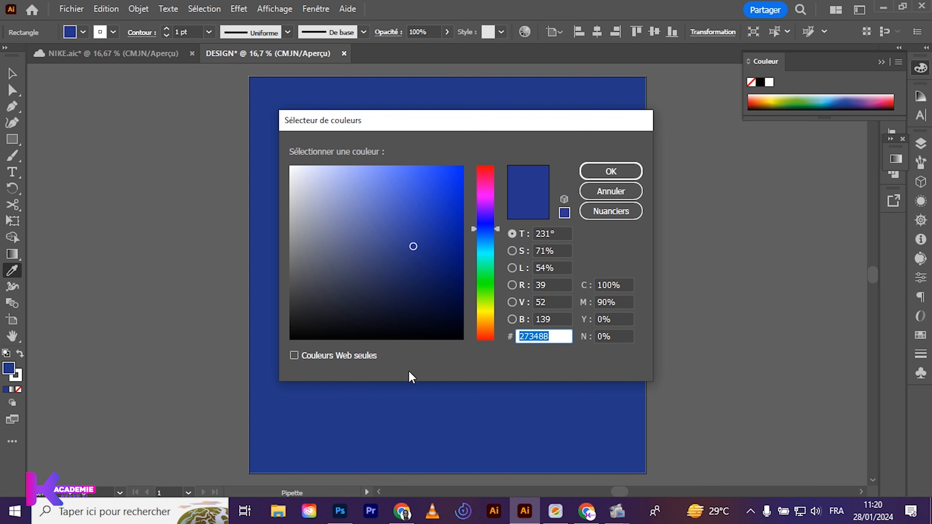
key(ctrl+v)
click(618, 170)
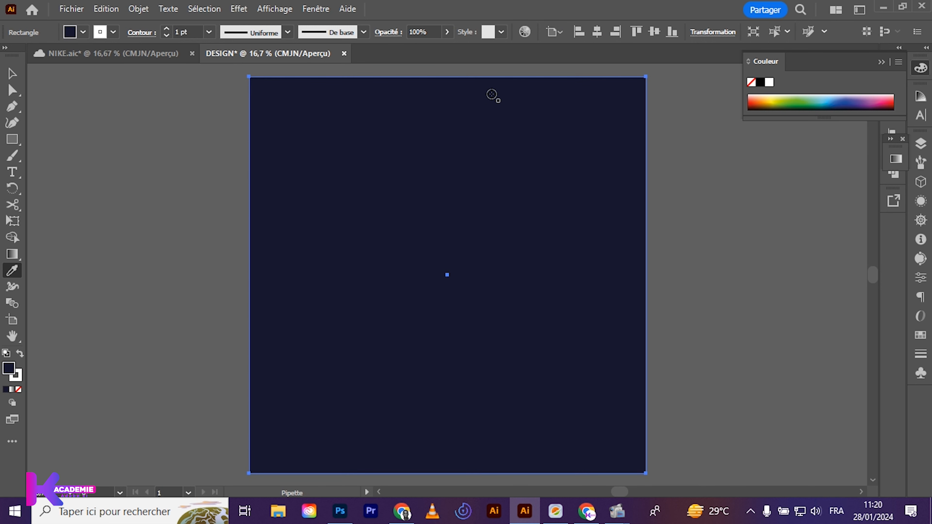
Step: Lock the background rectangle within Calque 1 so it cannot be selected
click(921, 143)
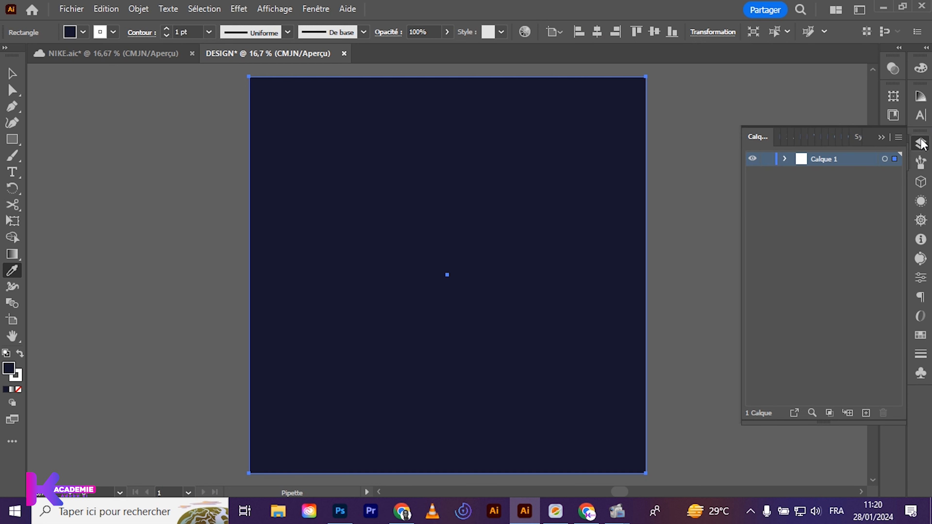
click(786, 159)
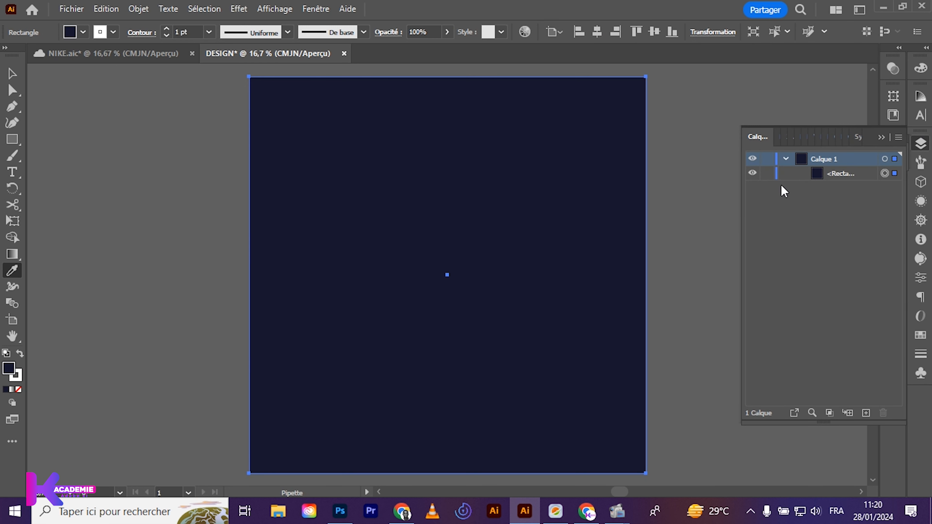
click(765, 177)
click(881, 138)
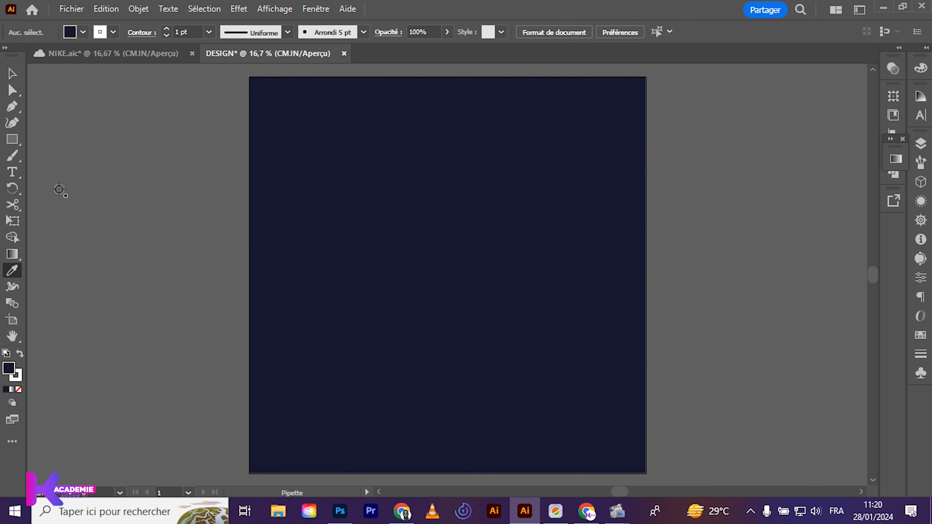
Step: Set up the Polygon tool with no fill and an 8 pt white stroke
click(12, 139)
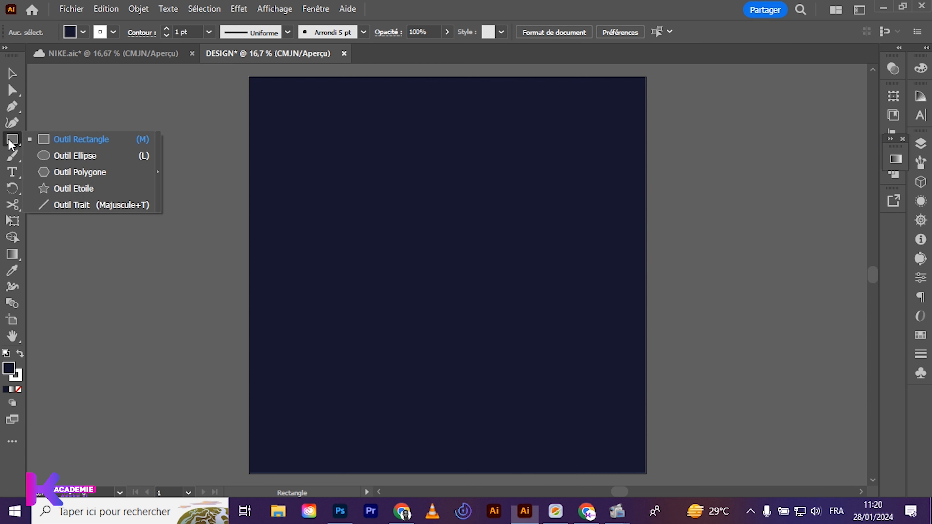
click(52, 173)
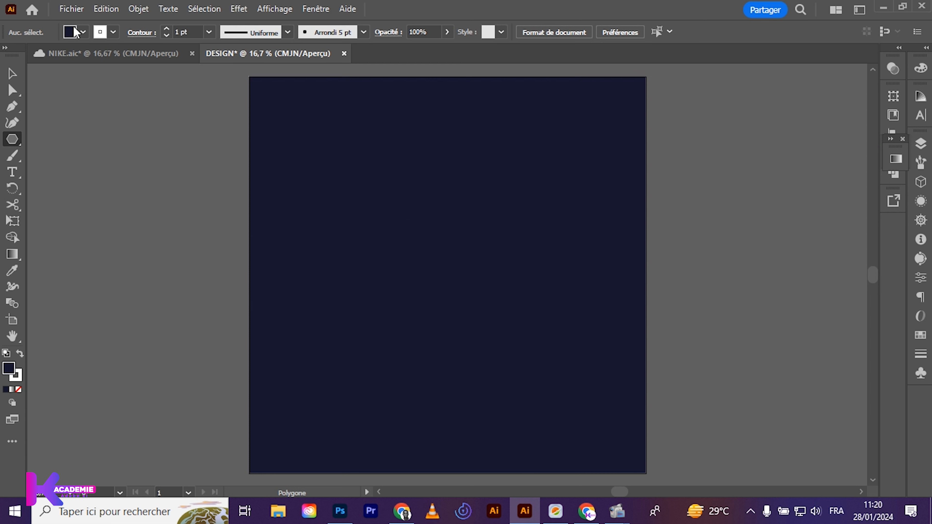
click(85, 30)
click(7, 55)
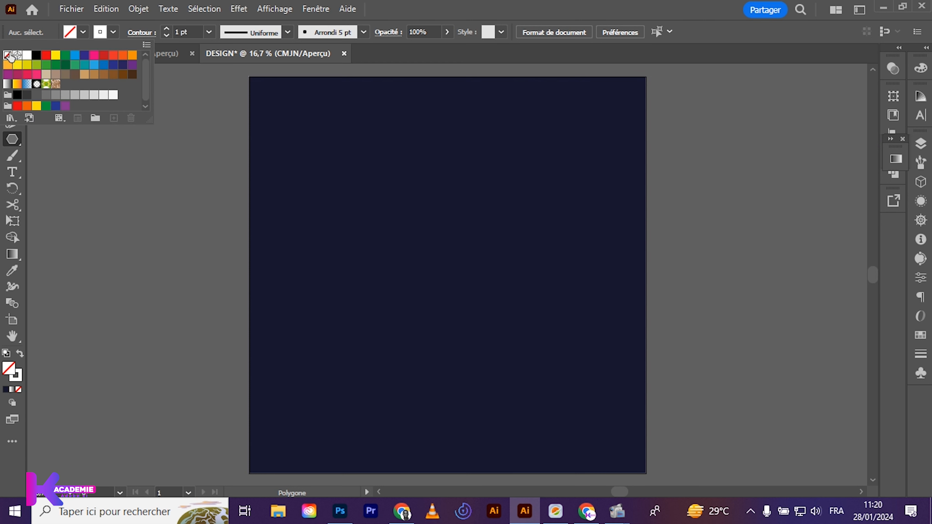
click(167, 31)
click(166, 31)
click(167, 30)
click(167, 31)
click(167, 31)
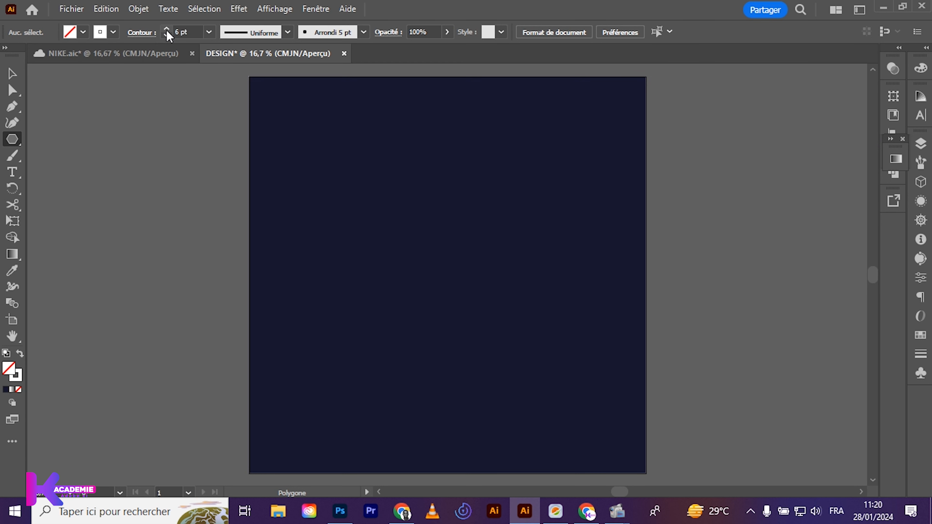
click(166, 30)
Step: Draw a six-sided polygon about 987 x 855 px in the upper-left part of the artboard, trying other side counts before settling on six
mouse_move(382, 202)
mouse_down()
mouse_move(528, 345)
mouse_move(621, 275)
mouse_move(564, 319)
mouse_move(547, 286)
mouse_move(474, 238)
mouse_up()
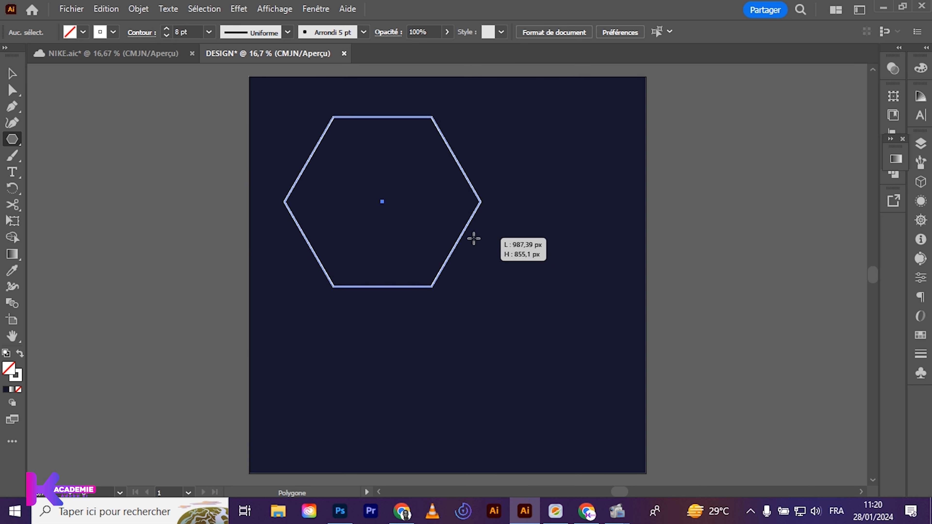
key(Up)
drag(474, 238, 474, 239)
key(Down)
key(Down)
key(Up)
key(Up)
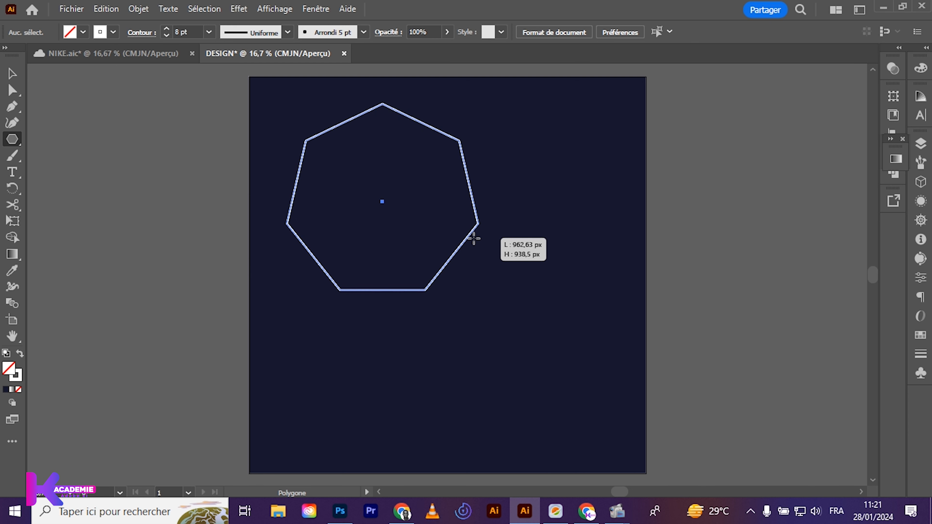
key(Up)
drag(474, 239, 474, 238)
key(Down)
key(Down)
key(Down)
key(Down)
key(Up)
key(Up)
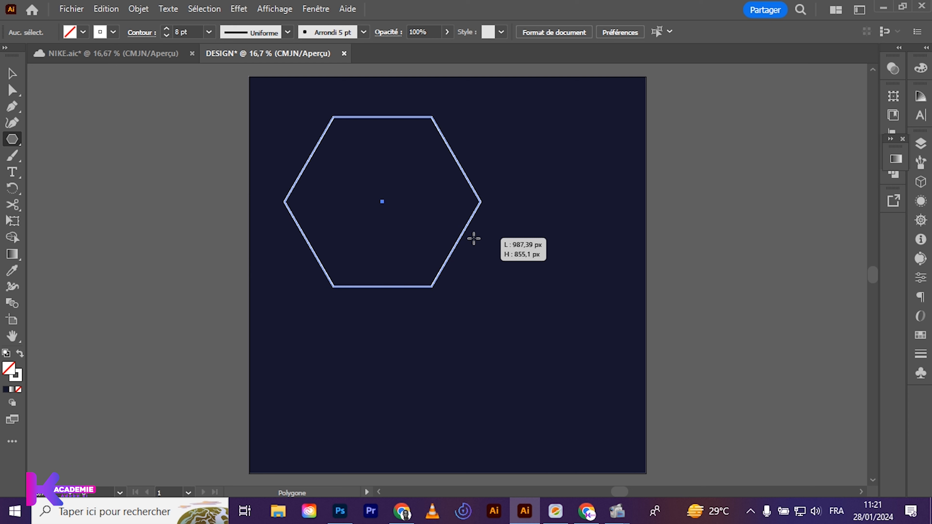
drag(474, 239, 474, 239)
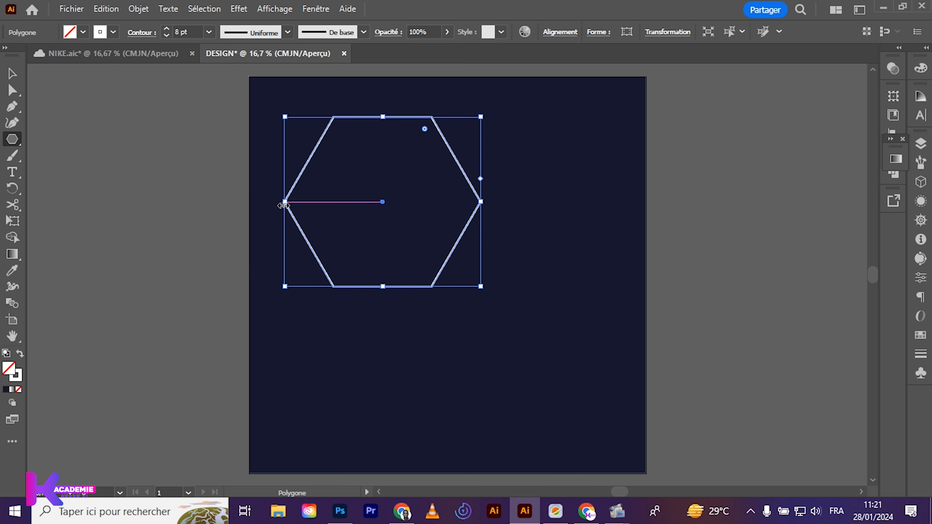
Step: Move the hexagon close to the centre of the artboard and set its rotation angle to 90°
click(21, 73)
drag(382, 203, 438, 280)
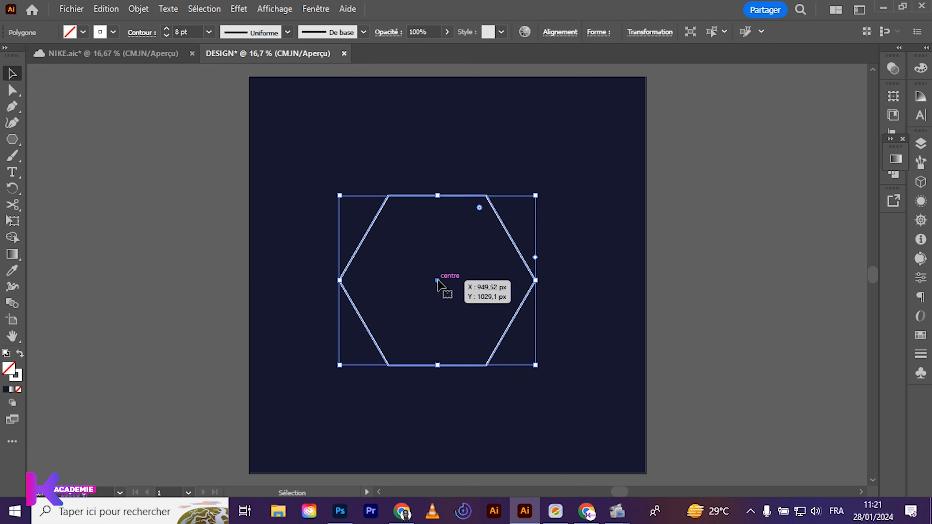
click(922, 278)
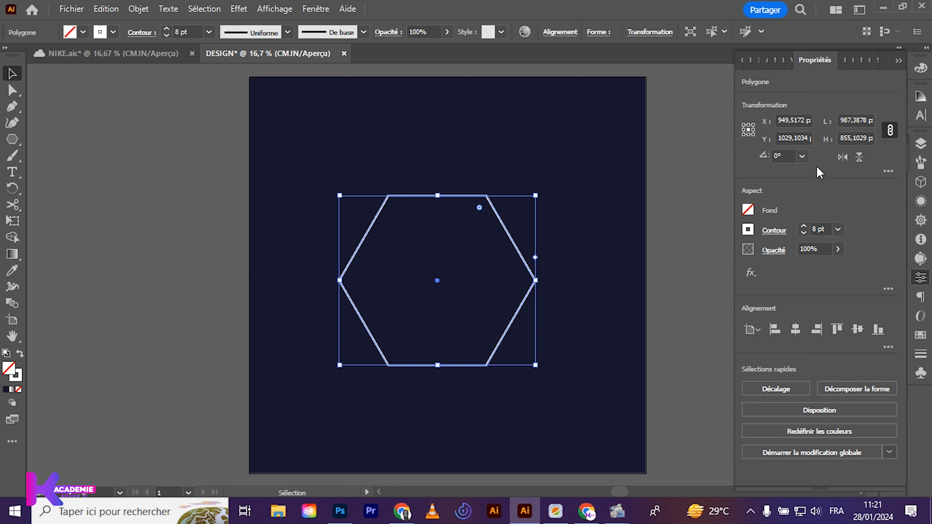
click(789, 156)
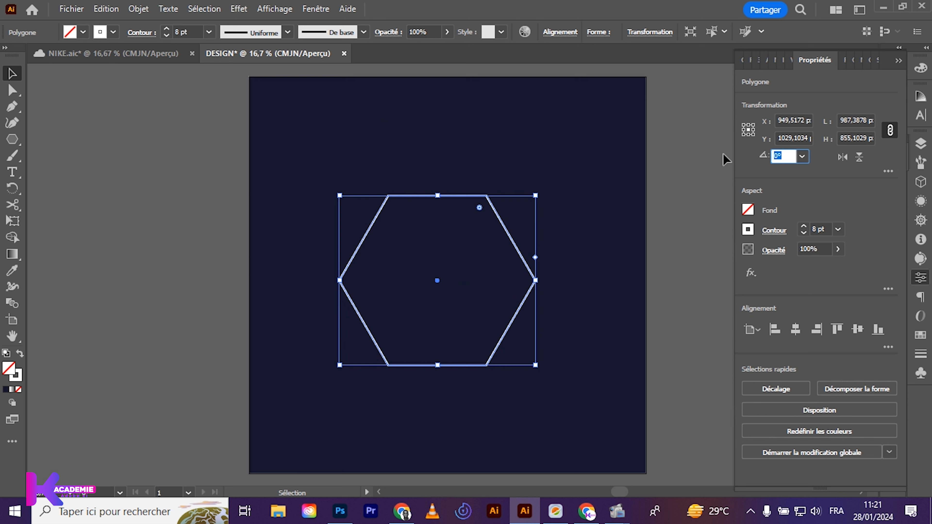
text(90)
key(Return)
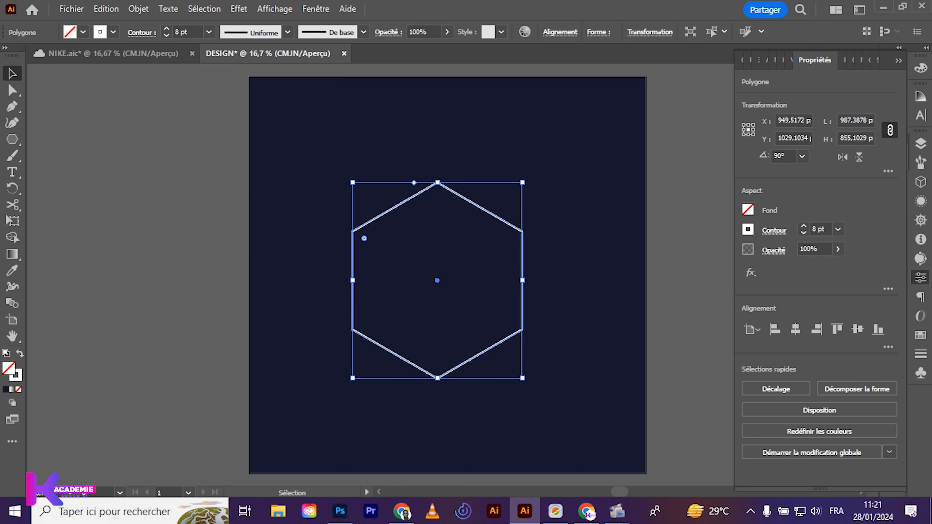
Step: Scale the hexagon up around its centre to about 1186 x 1370 px and deselect it
click(315, 193)
drag(333, 180, 556, 416)
click(203, 254)
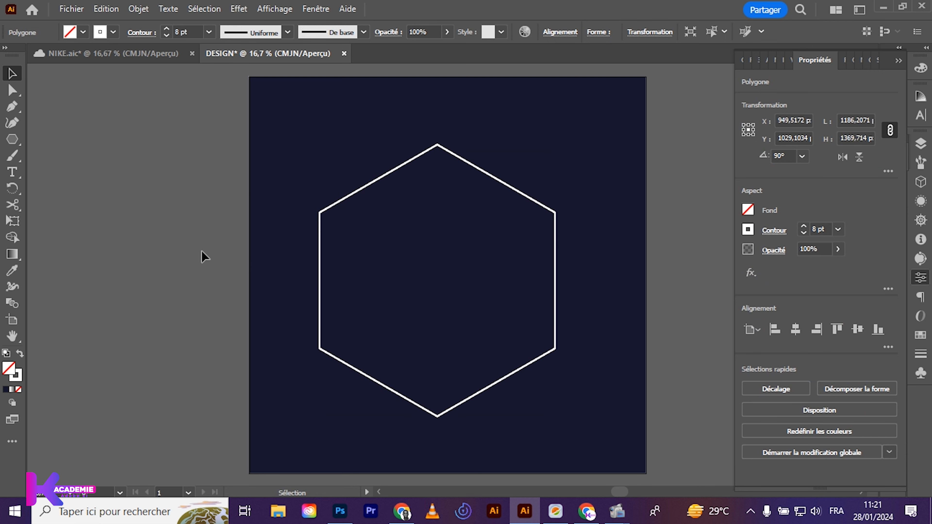
Step: Cut the hexagon with the Scissors tool at its upper-left and lower-right anchor points
drag(287, 199, 370, 271)
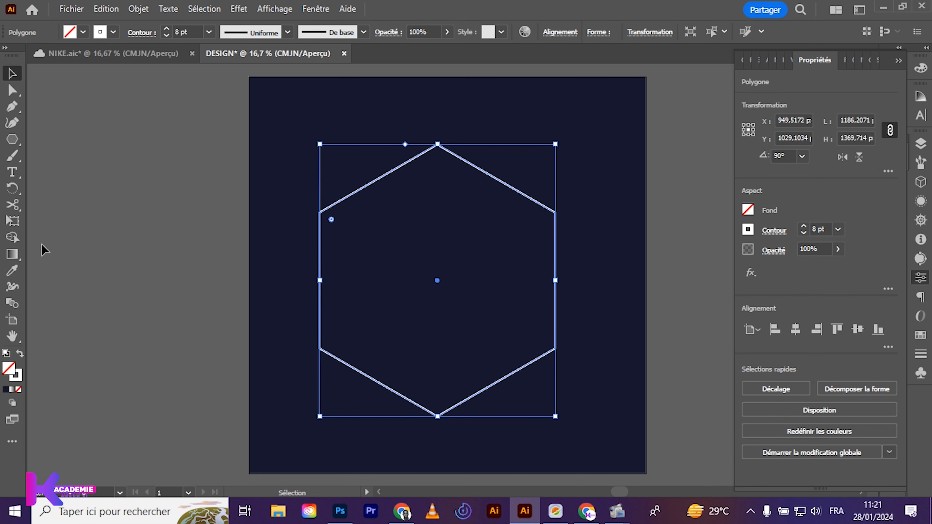
click(12, 205)
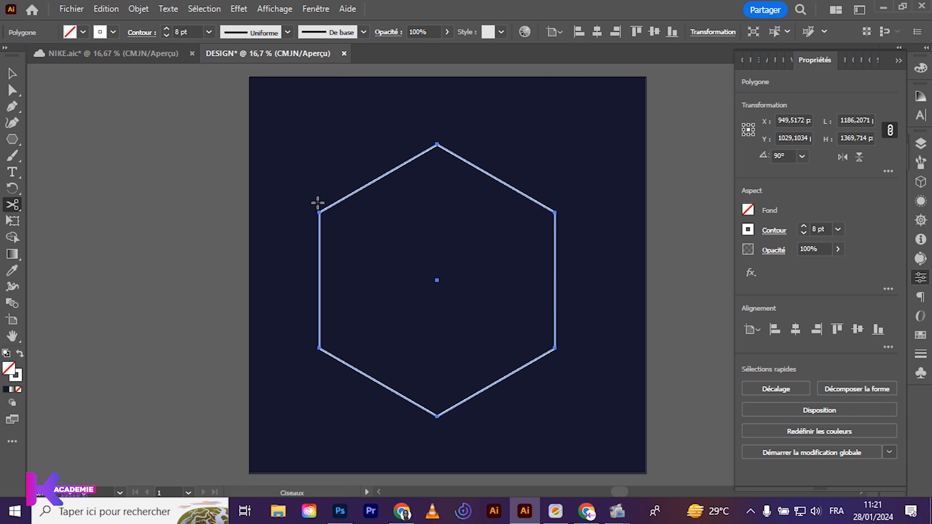
click(319, 213)
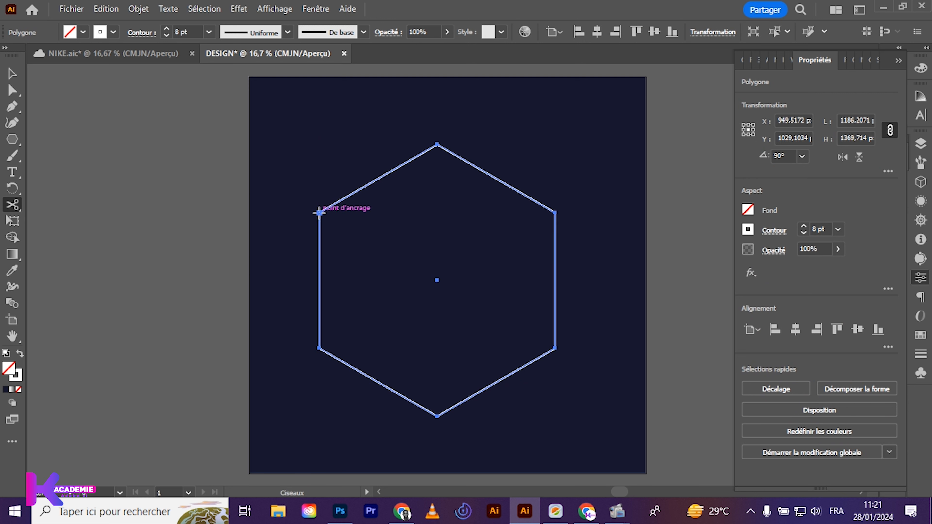
click(319, 213)
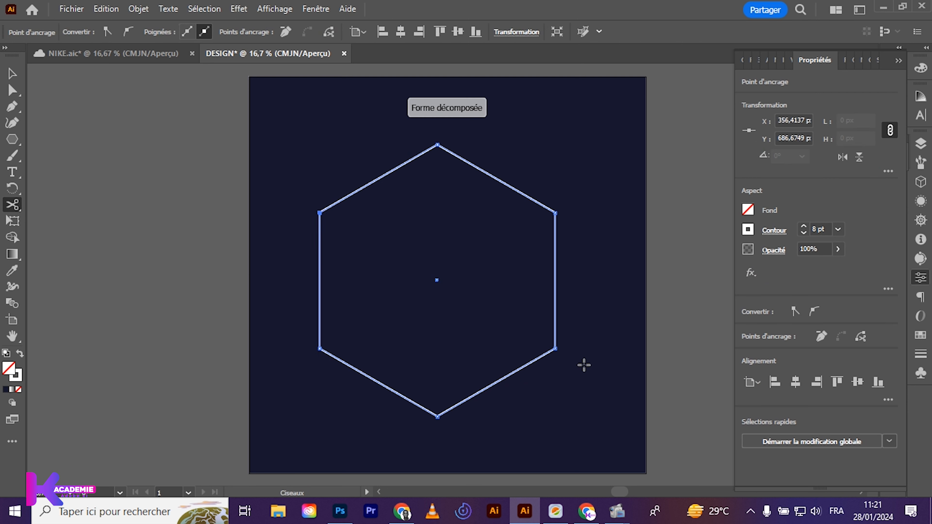
click(554, 347)
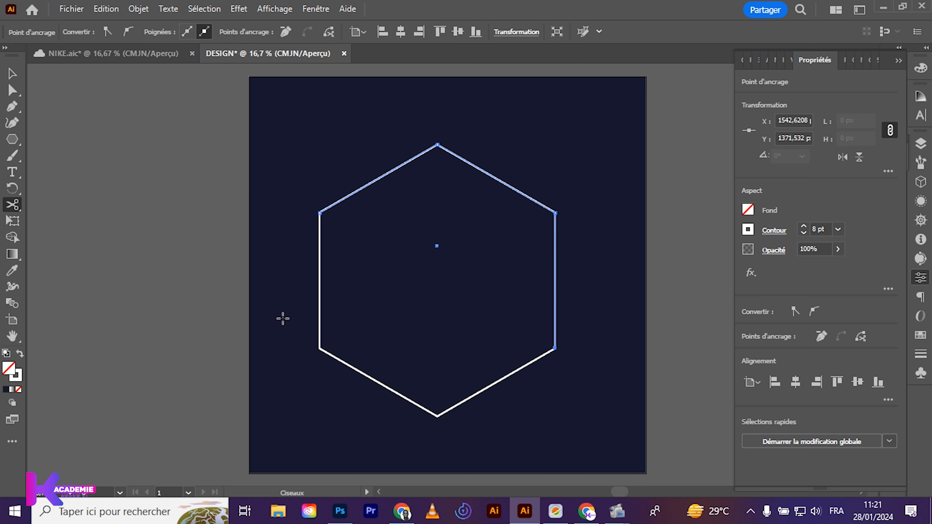
Step: Try moving the hexagon's upper half away to test the cut, and undo the move
key(v)
click(272, 183)
drag(273, 169, 488, 336)
click(293, 261)
drag(450, 151, 458, 96)
key(ctrl+z)
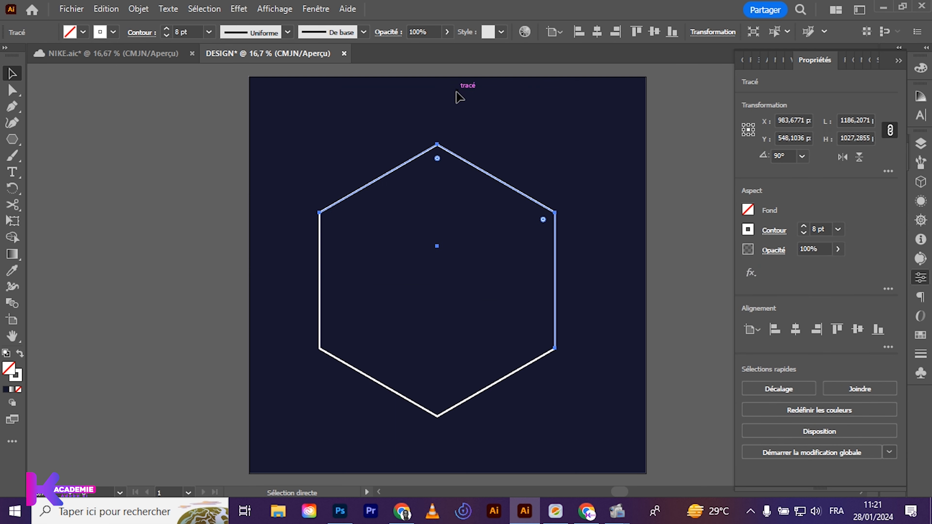
Step: Apply the tapered Profil de largeur 4 width profile to both halves of the hexagon
key(ctrl+a)
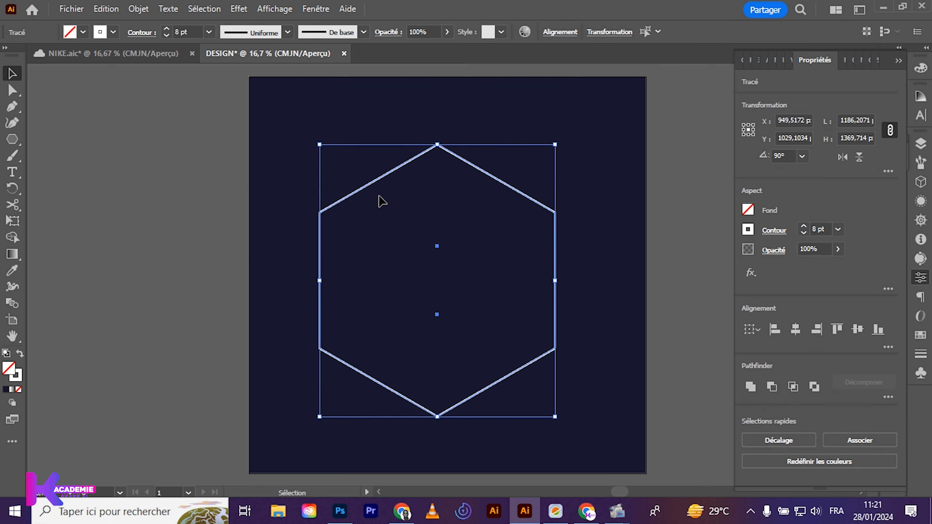
click(288, 32)
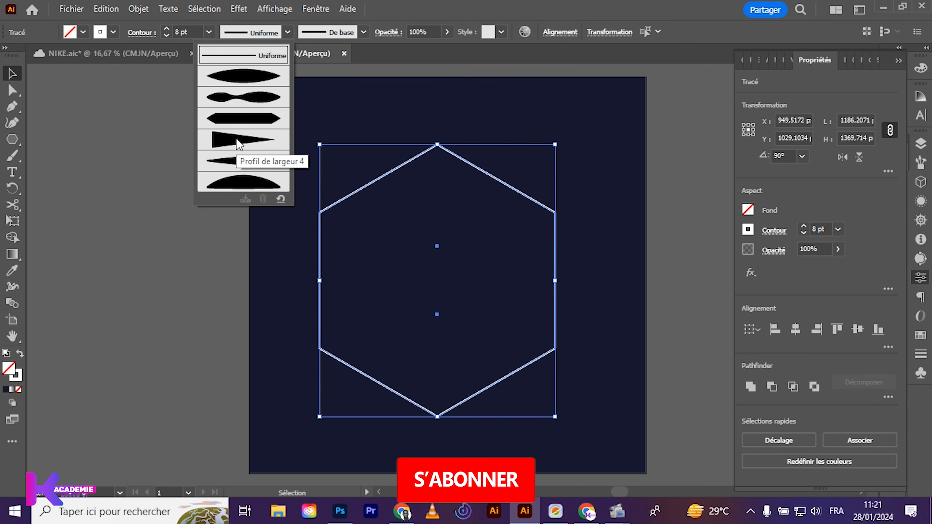
click(236, 139)
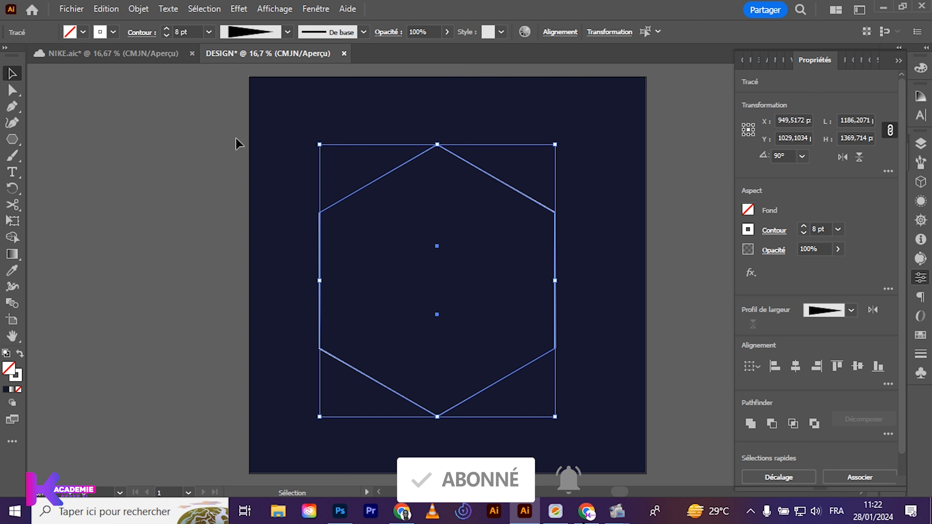
click(285, 187)
drag(296, 162, 388, 276)
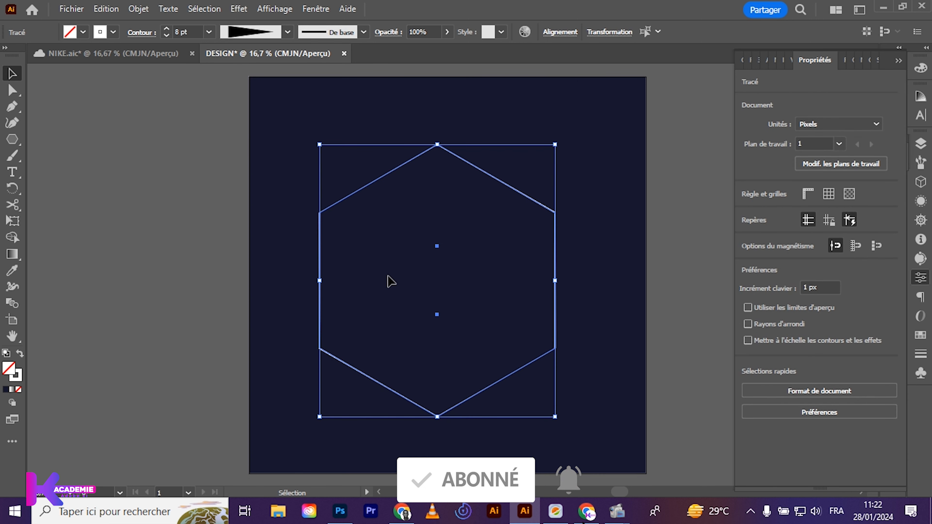
click(286, 215)
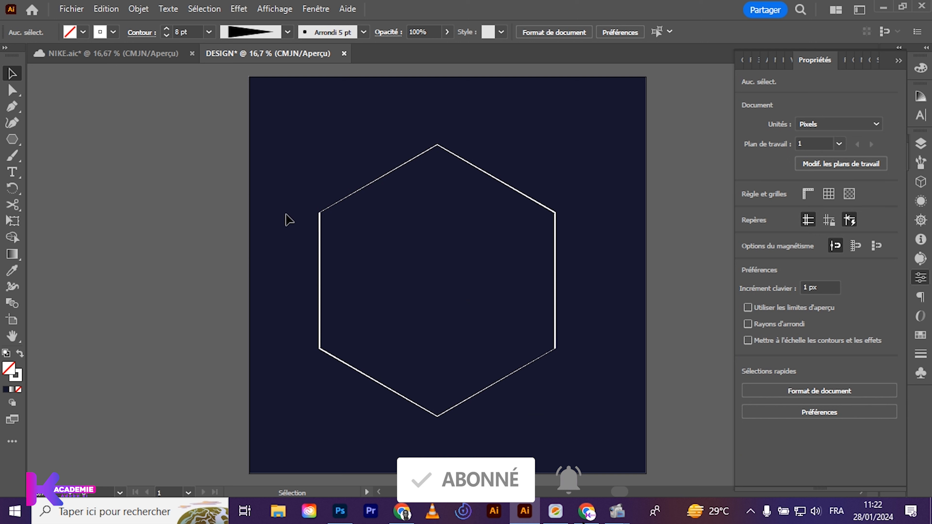
Step: Set the stroke weight of both hexagon halves to 11 pt
drag(303, 196, 342, 230)
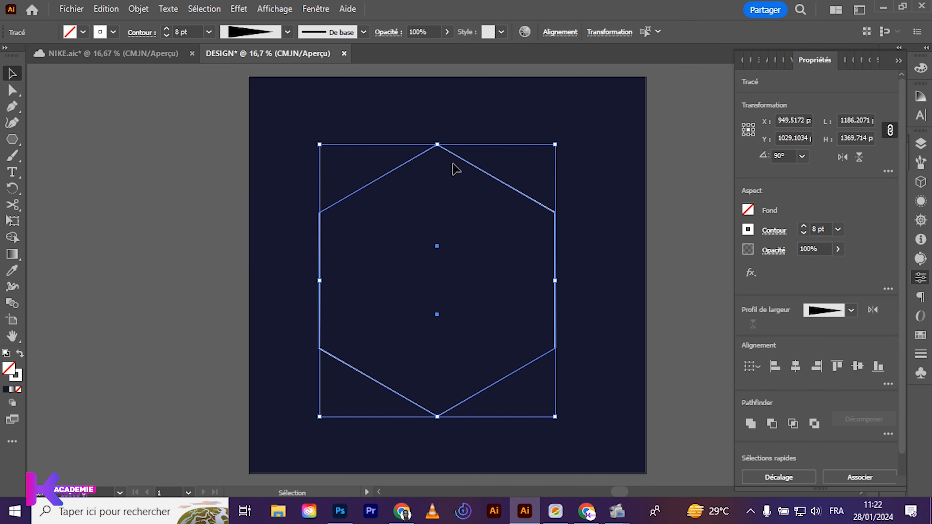
click(167, 30)
click(167, 30)
click(167, 30)
click(272, 167)
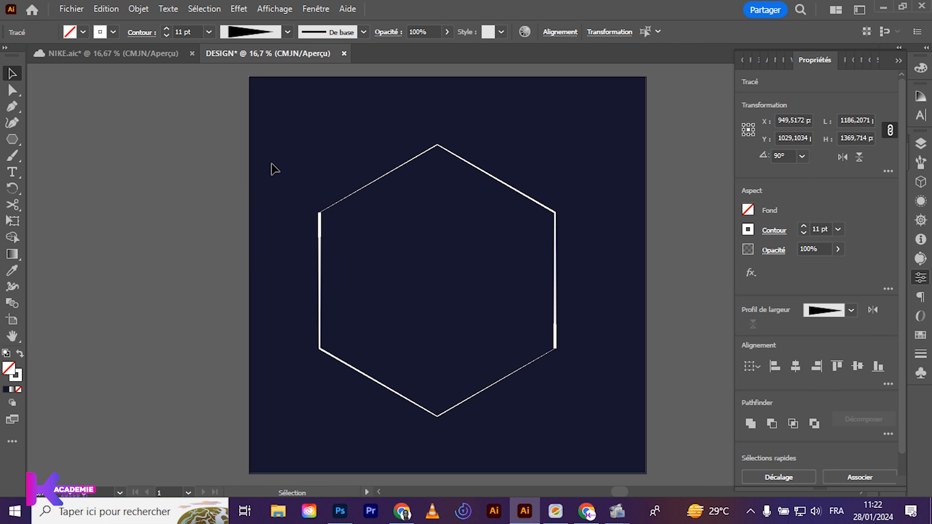
Step: Give the strokes of both hexagon halves round caps and round corner joins
drag(281, 142, 370, 266)
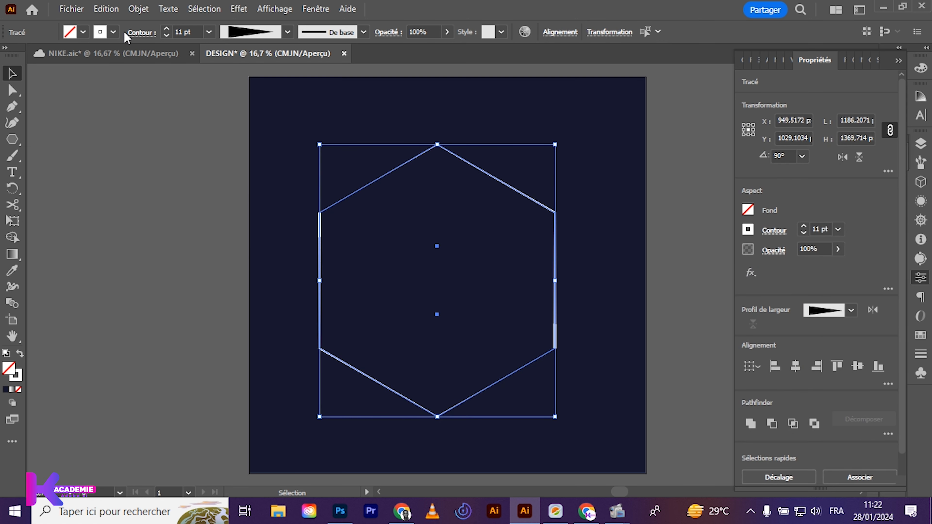
click(144, 34)
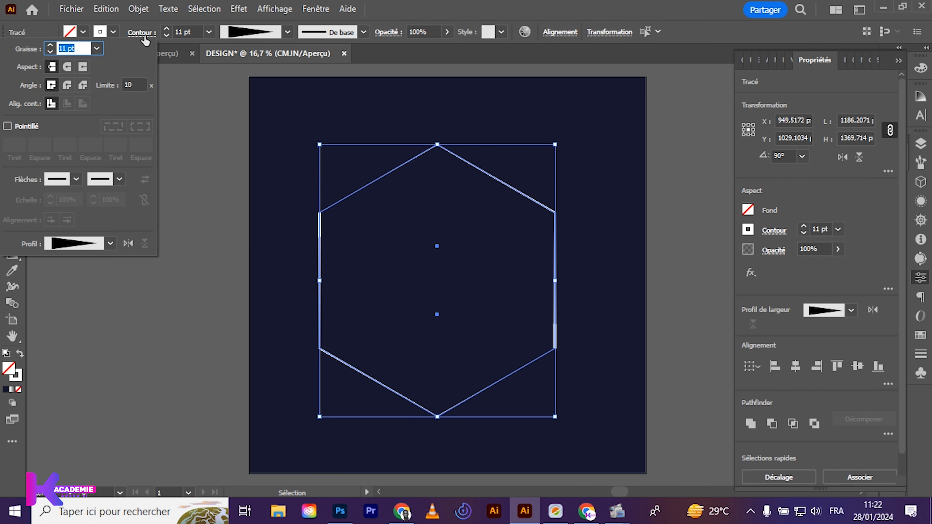
click(68, 67)
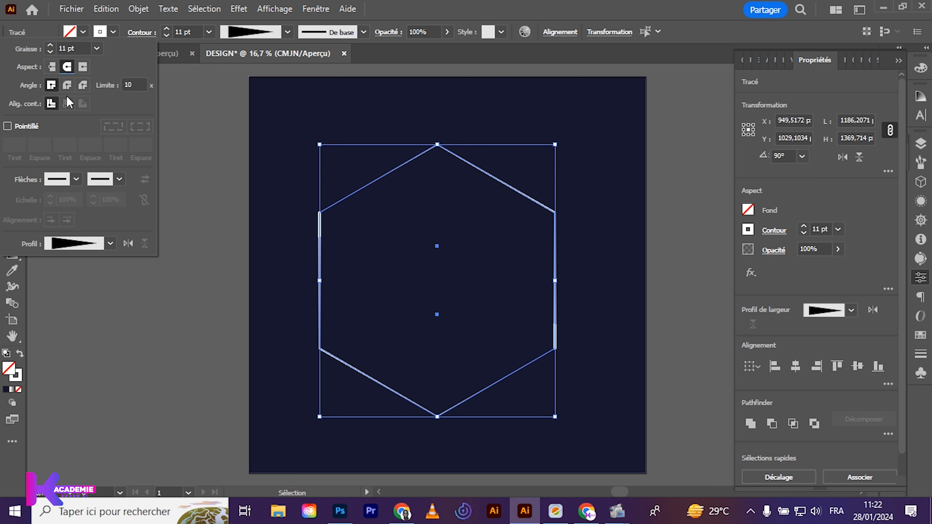
click(66, 86)
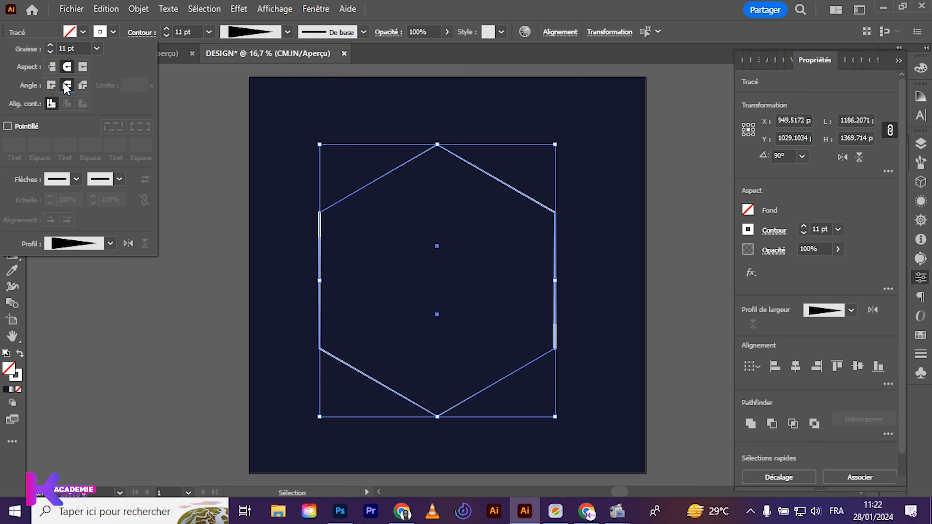
Step: Turn on dashed strokes for both hexagon halves and adjust the first dash length to 25 pt
click(8, 126)
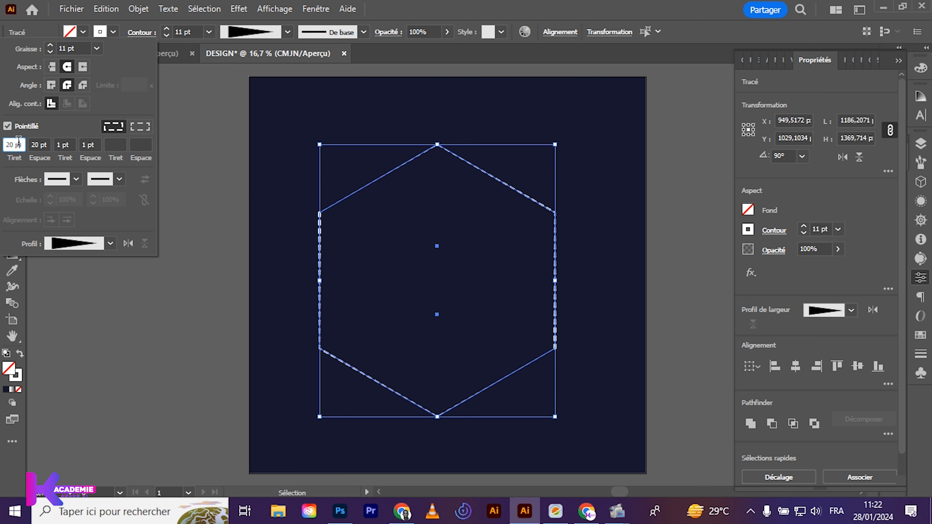
key(Down)
key(Down)
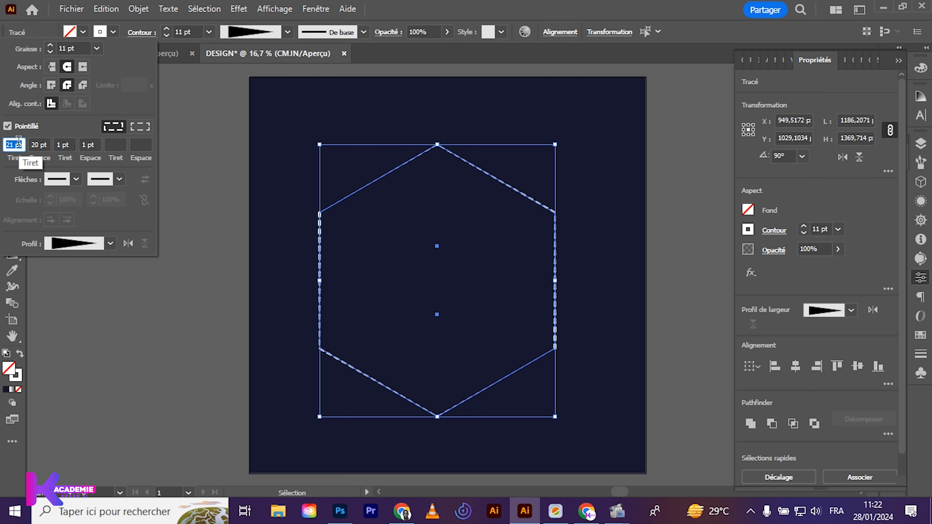
key(Up)
key(Up)
key(Up)
key(Up)
key(Up)
key(Up)
key(Up)
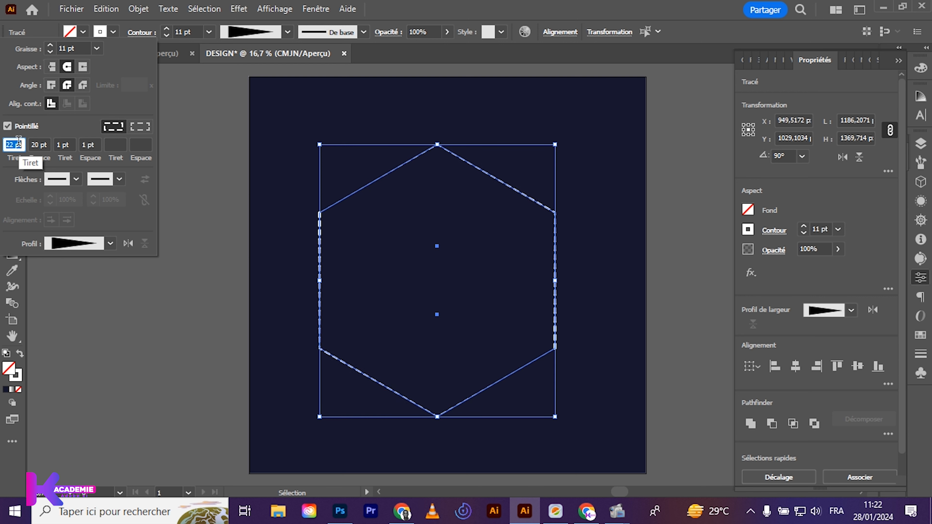
key(Up)
key(Up)
key(Up)
key(Up)
key(Up)
key(Up)
key(Up)
key(Up)
key(Up)
key(Up)
key(Up)
key(Up)
key(Up)
key(Up)
key(Up)
key(Up)
key(Down)
key(Down)
key(Down)
key(Down)
key(Down)
key(Down)
key(Down)
key(Down)
key(Down)
key(Down)
key(Down)
key(Down)
key(Down)
key(Down)
key(Down)
key(Down)
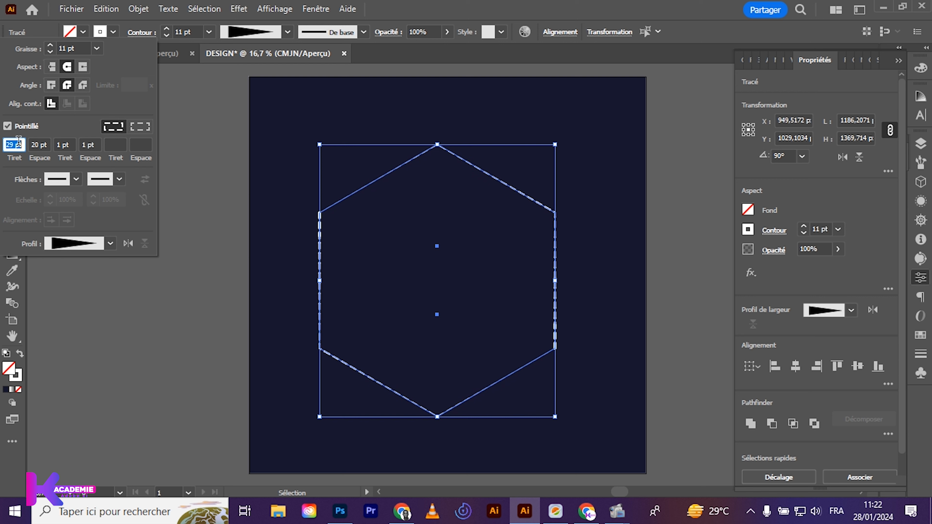
Step: Set the first gap of the dashed stroke to 27 pt after trying smaller spacing
key(Tab)
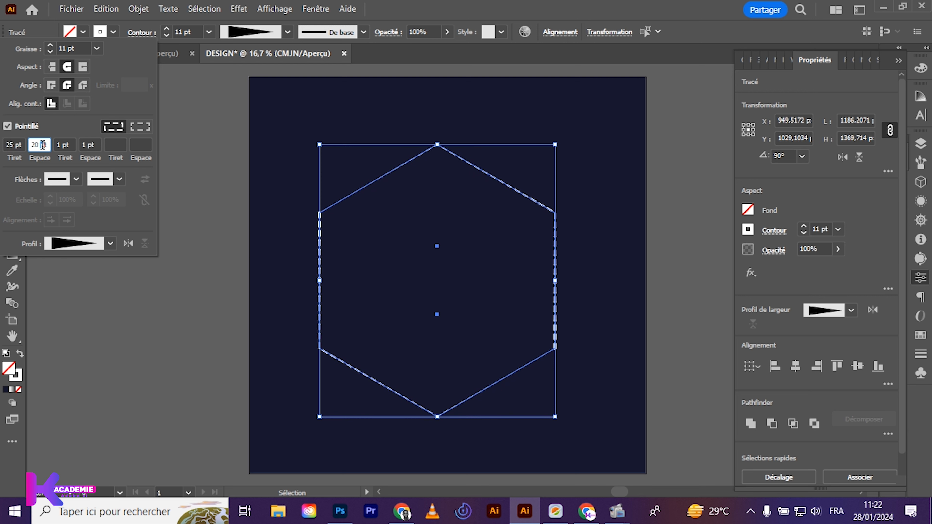
key(Down)
key(Down)
key(Down)
key(Down)
key(Down)
key(Down)
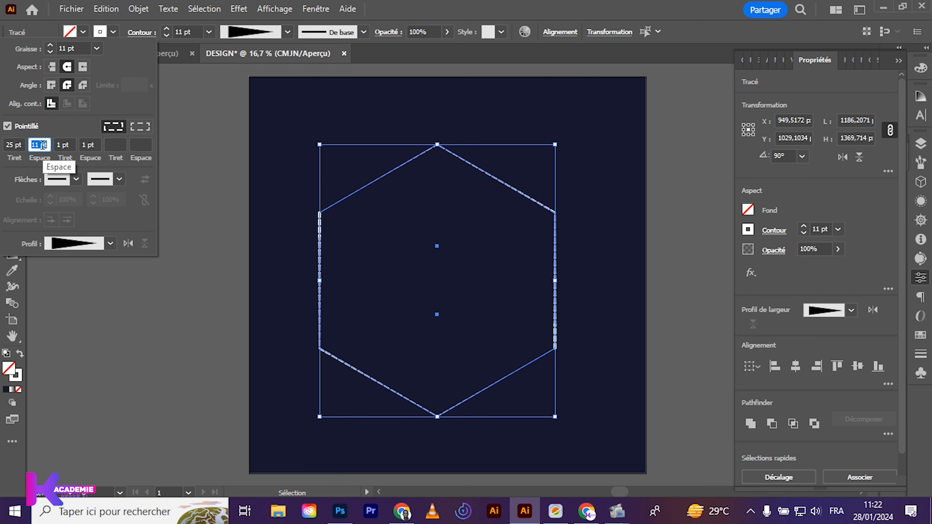
key(Up)
key(Up)
key(Up)
key(Up)
key(Up)
key(Up)
key(Up)
key(Up)
key(Up)
key(Up)
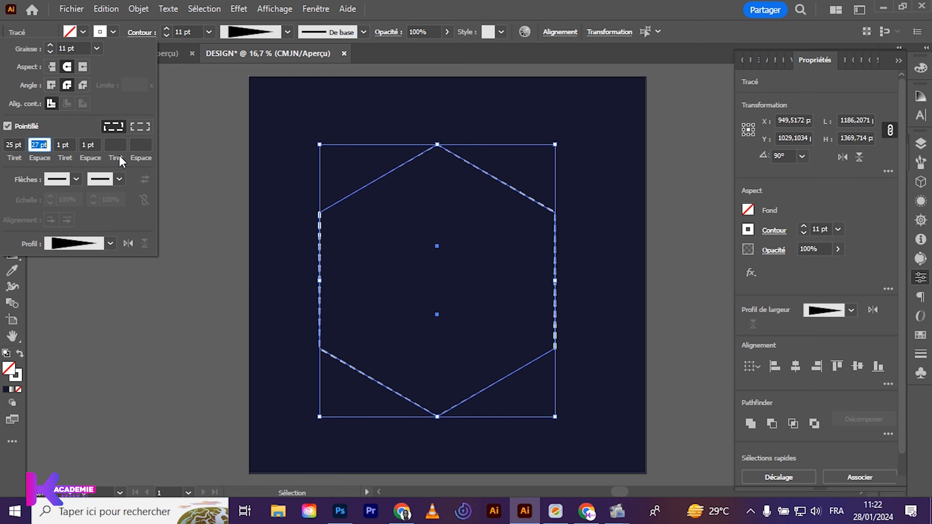
Step: Try various lengths for the third dash value of the stroke, starting at 20 pt and going up to 47 pt
click(119, 147)
text(20)
key(Return)
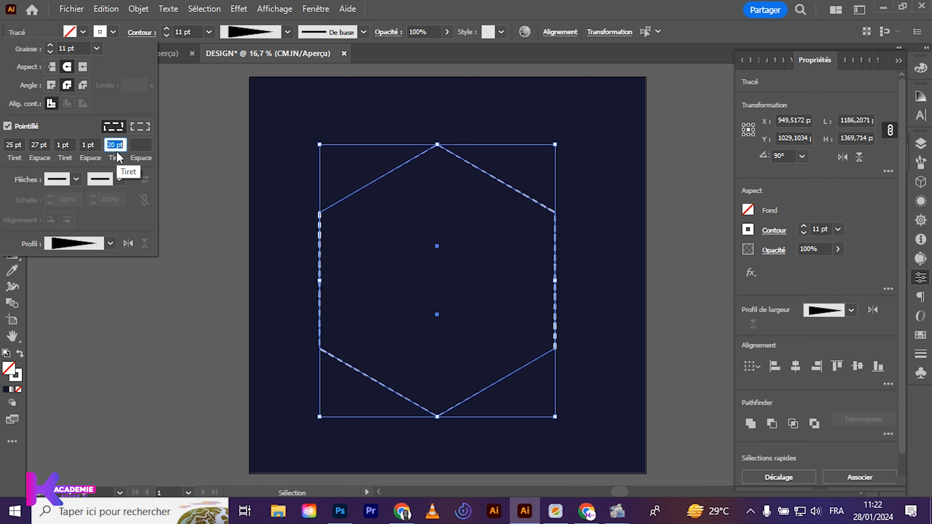
key(Up)
key(Up)
key(Up)
key(Up)
key(Up)
key(Up)
key(Up)
key(Up)
key(Up)
key(Up)
key(Up)
key(Up)
key(Up)
key(Up)
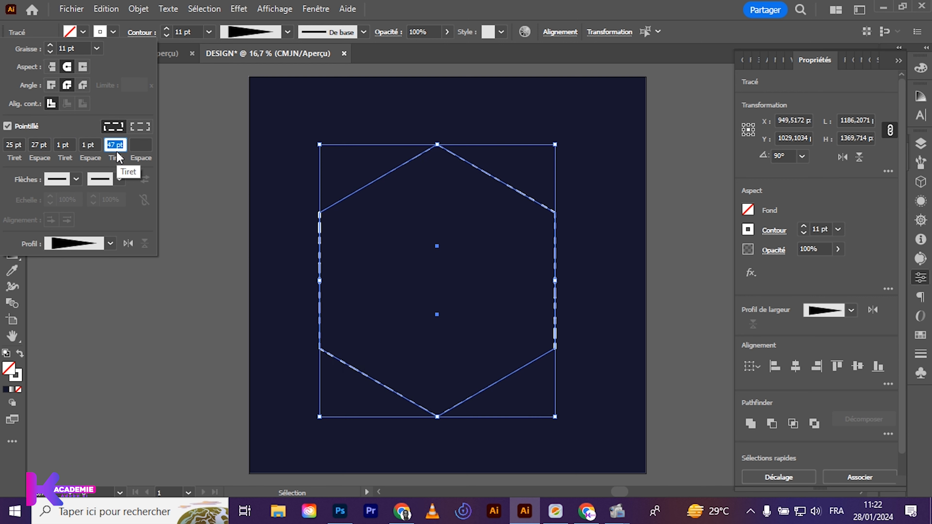
key(Down)
key(Down)
key(Down)
key(Down)
key(Down)
key(Down)
key(Down)
key(Down)
key(Down)
key(Down)
key(Down)
key(Down)
key(Down)
key(Down)
key(Down)
key(Down)
key(Down)
key(Down)
key(Down)
key(Down)
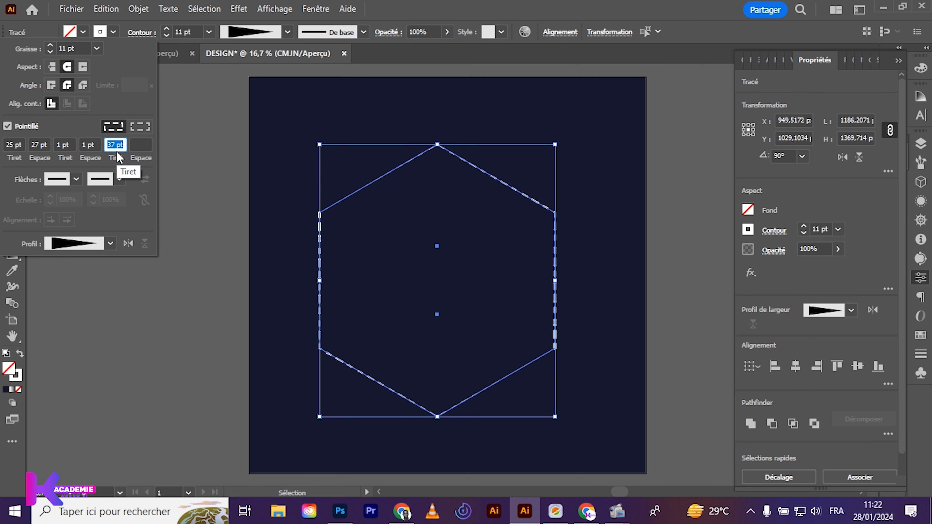
key(Down)
key(Down)
key(Down)
key(Down)
key(Down)
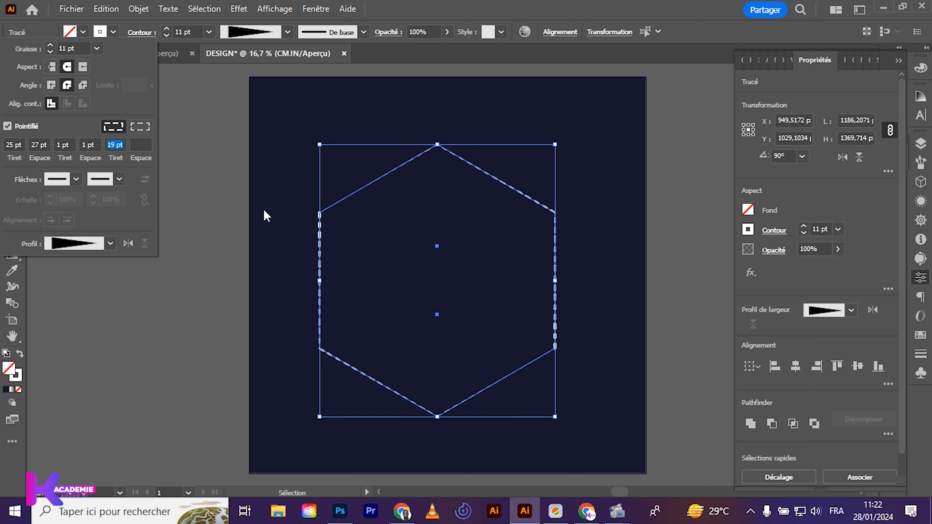
key(Escape)
Step: Set the stroke weight of both dashed hexagon halves to 19 pt and reopen their stroke options
click(309, 289)
drag(277, 173, 567, 373)
click(168, 29)
click(167, 29)
click(167, 29)
click(167, 29)
click(167, 29)
click(168, 29)
click(167, 29)
click(168, 29)
click(167, 29)
click(167, 29)
click(167, 29)
click(167, 35)
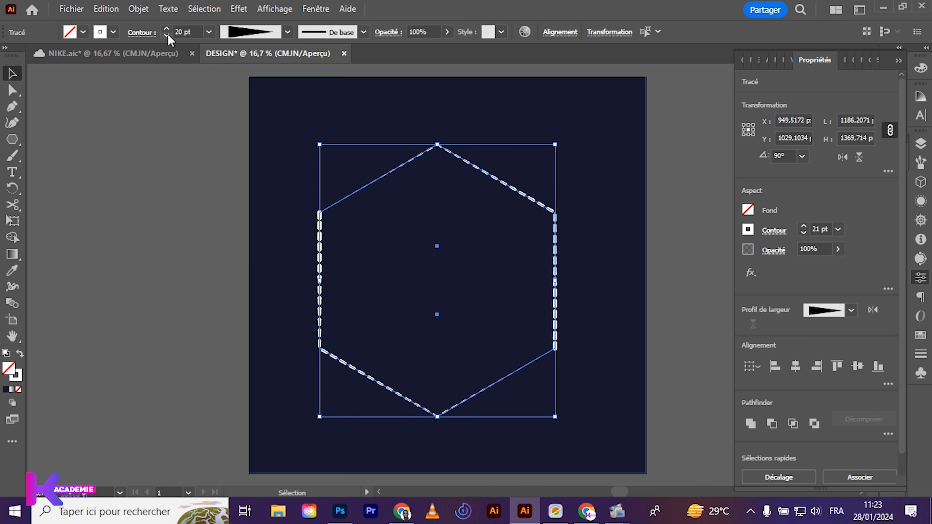
click(168, 35)
click(167, 35)
click(135, 35)
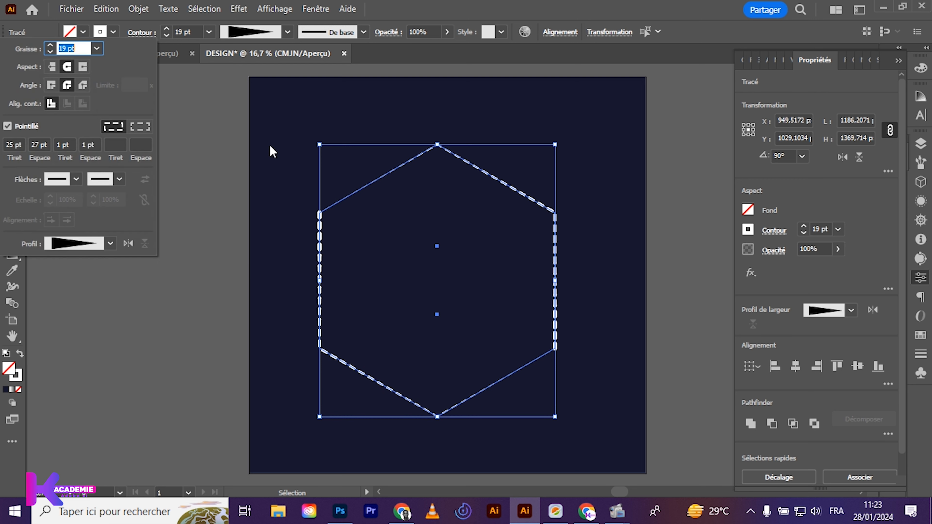
Step: Lengthen the first dash of the hexagon halves' dashed stroke after trying shorter dashes, and deselect the artwork
click(10, 145)
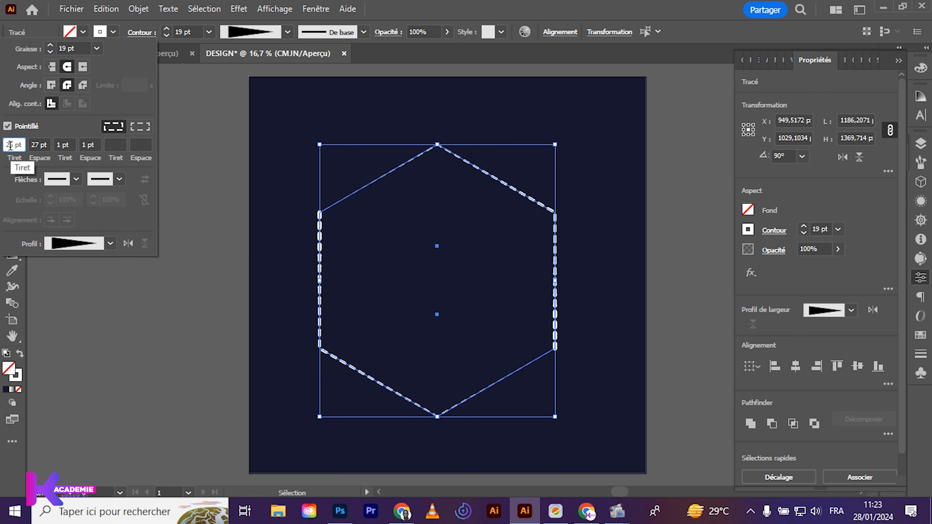
key(Down)
key(Down)
key(Down)
key(Down)
key(Down)
key(Down)
key(Down)
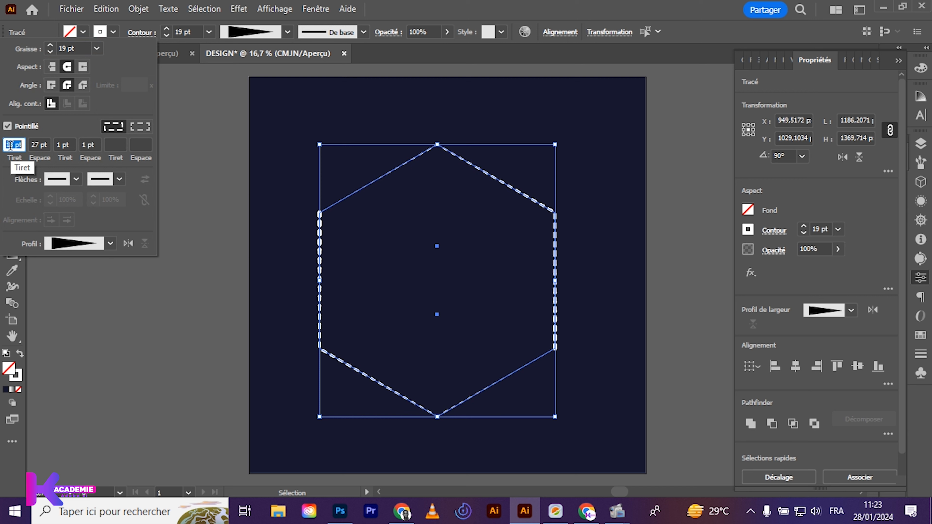
key(Up)
key(Up)
key(Up)
key(Up)
key(Up)
key(Up)
key(Up)
key(Up)
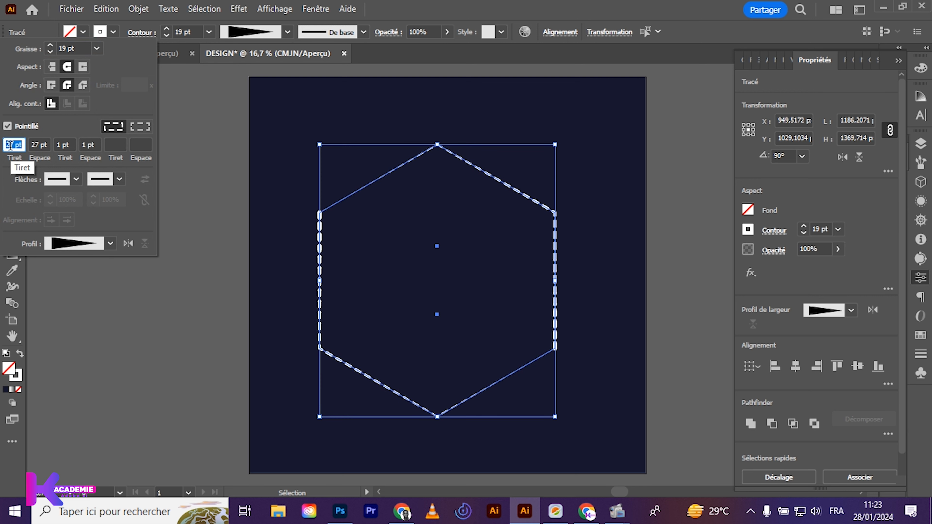
key(Up)
key(Up)
key(Up)
key(Up)
key(Up)
key(Up)
key(Up)
key(Up)
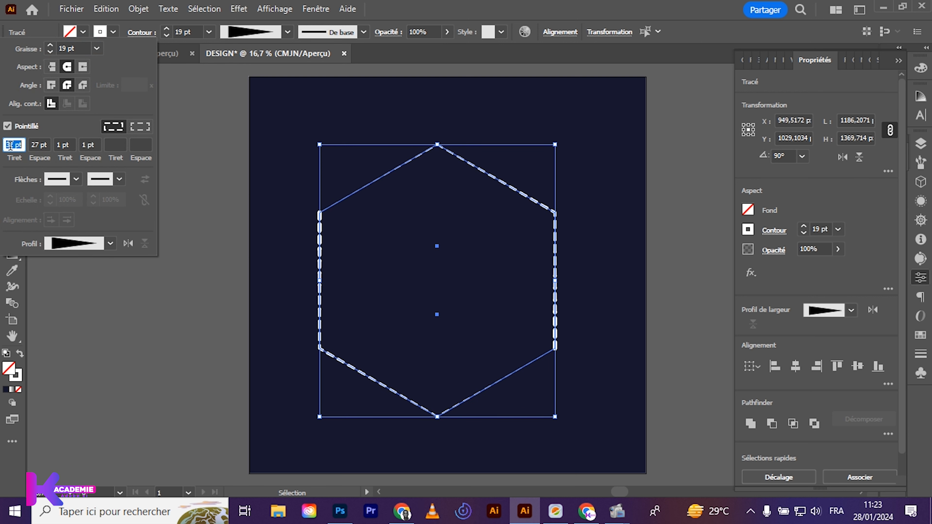
click(177, 209)
click(255, 268)
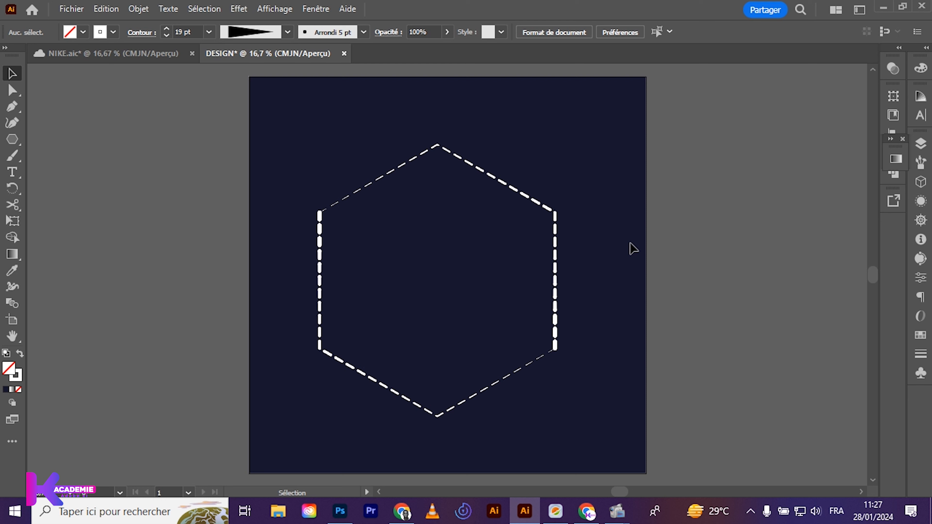
Step: Group the two dashed hexagon halves and check the group by briefly hiding and showing it in the layers
click(920, 144)
drag(383, 142, 460, 194)
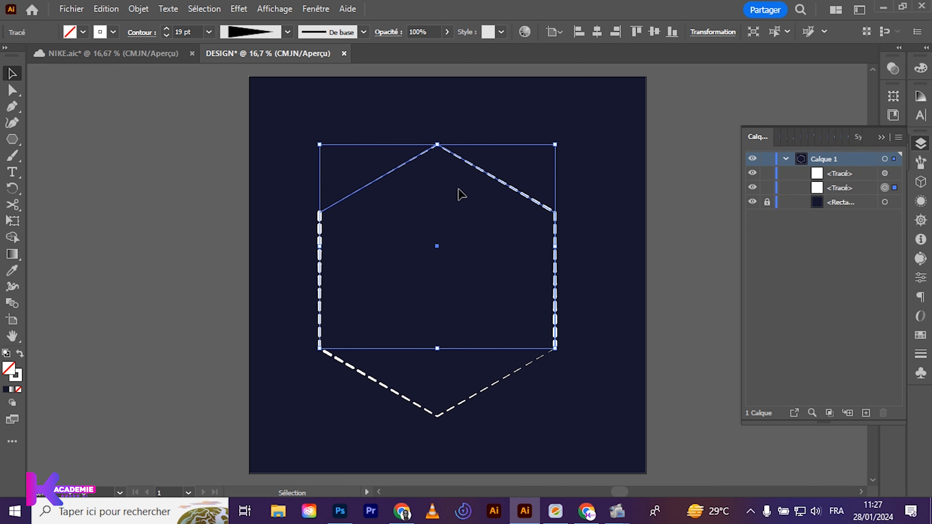
drag(324, 390, 447, 393)
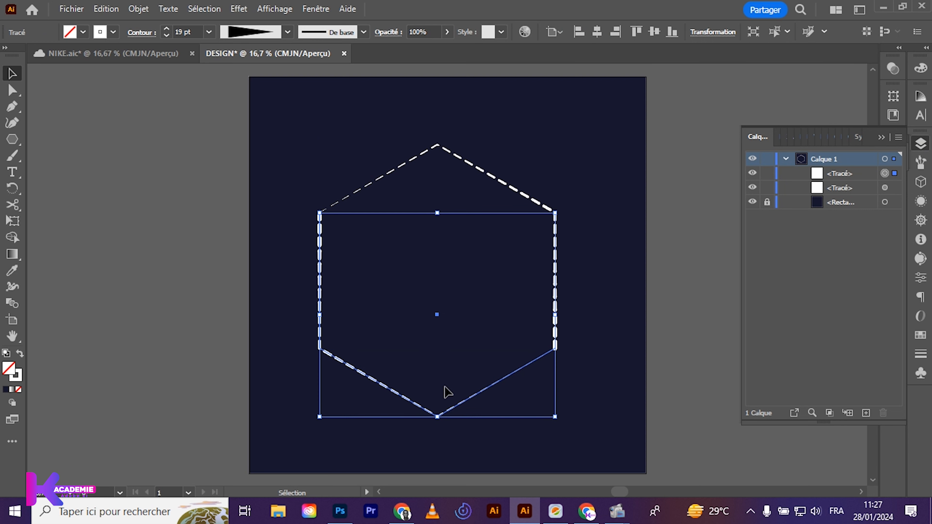
drag(283, 169, 478, 358)
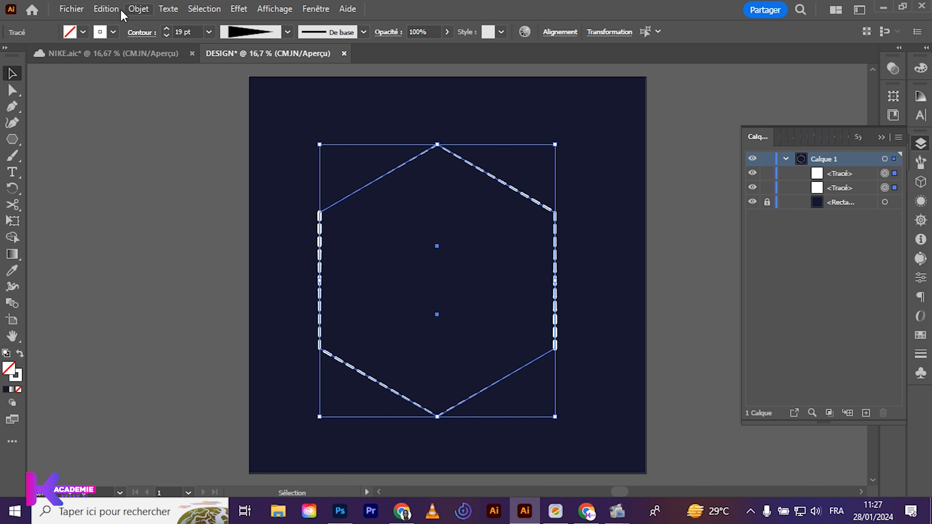
click(136, 8)
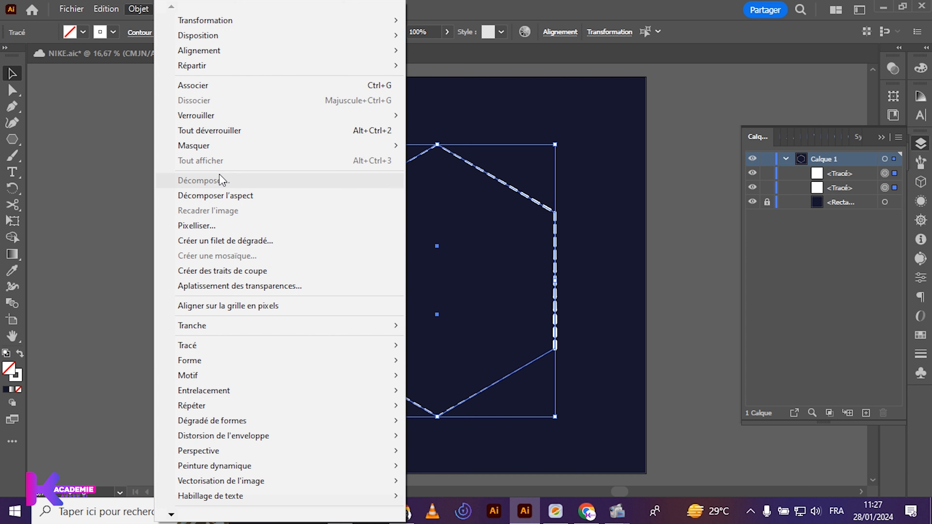
click(442, 277)
right_click(441, 276)
drag(273, 171, 441, 289)
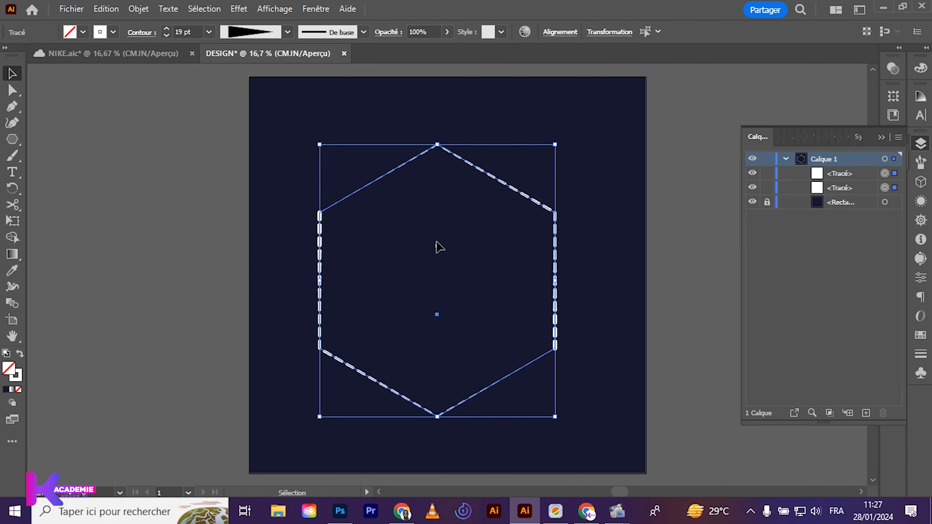
right_click(438, 244)
click(478, 298)
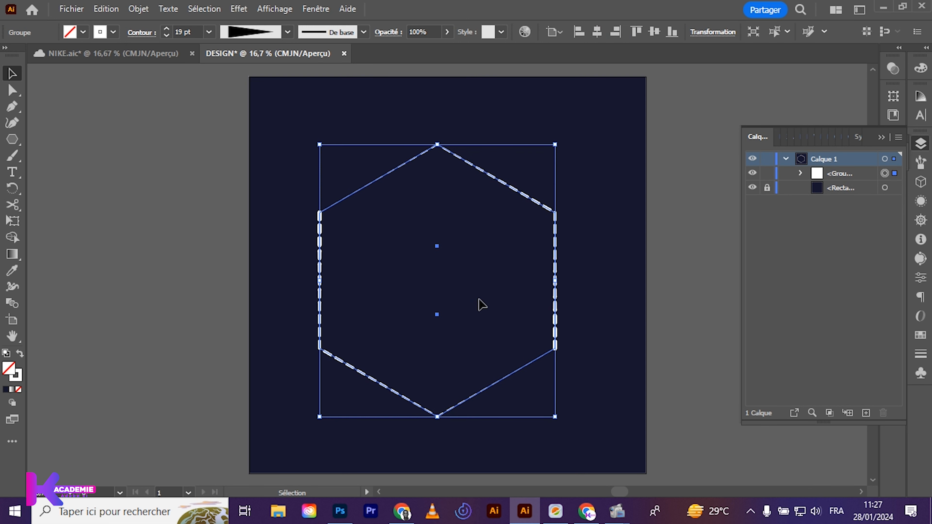
click(753, 174)
click(752, 174)
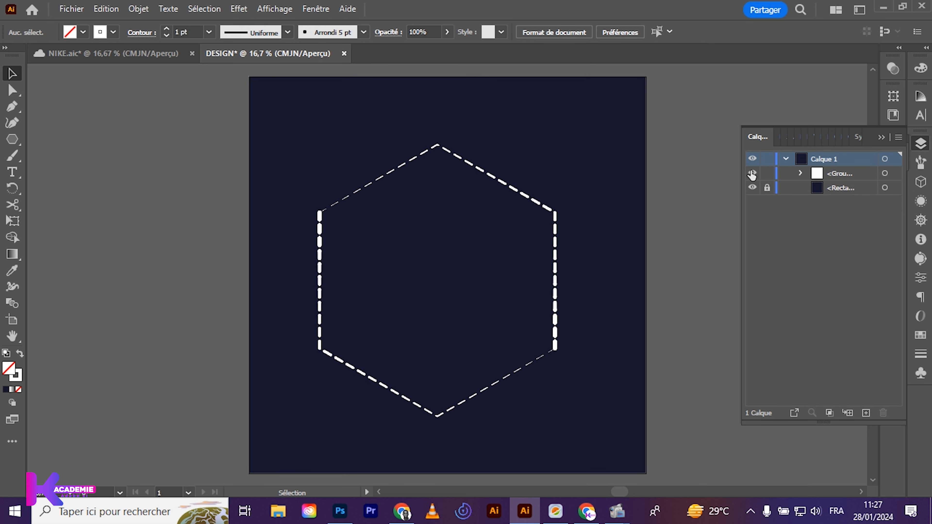
click(882, 137)
Step: Open the Transform effect for the hexagon group and set its linked horizontal and vertical scale to 95%
click(333, 198)
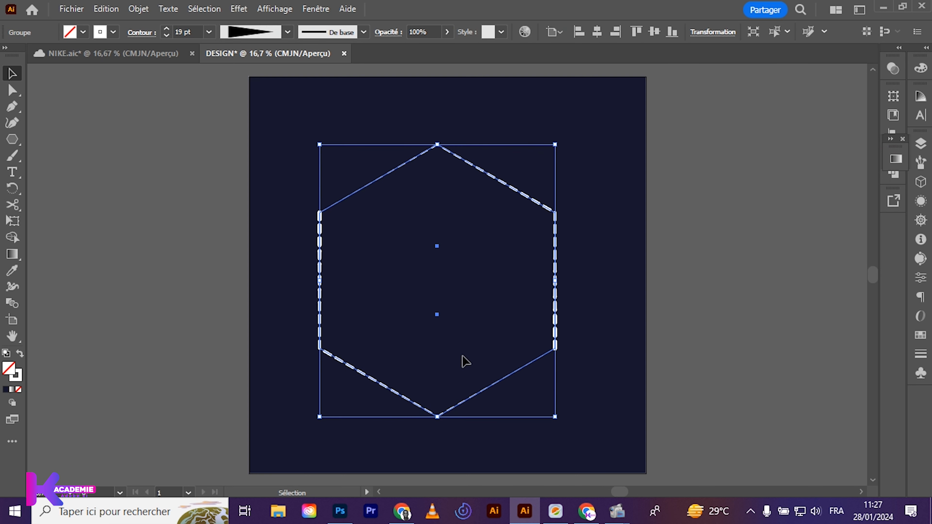
click(239, 8)
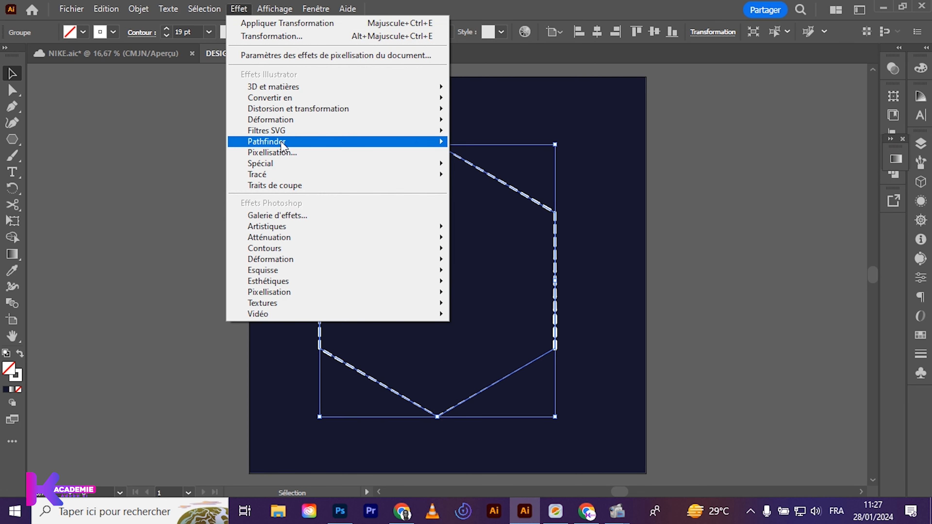
mouse_move(391, 112)
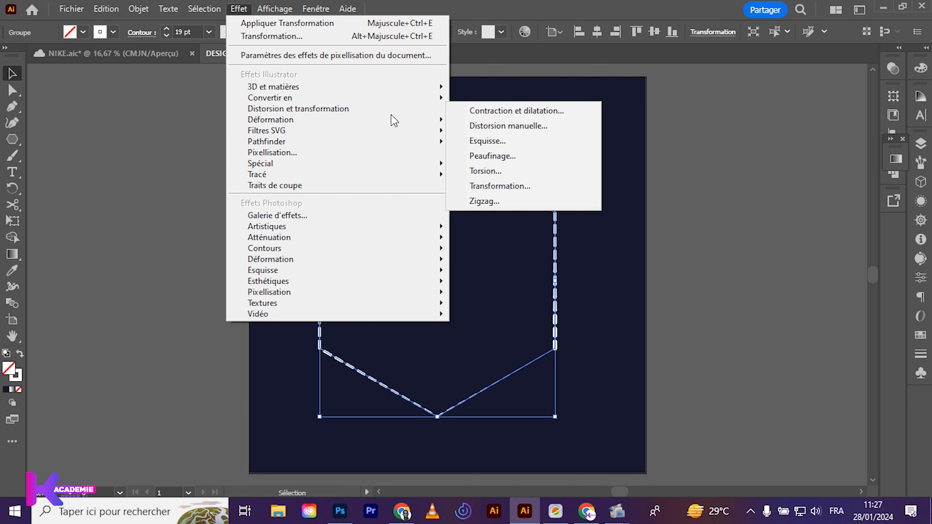
click(495, 184)
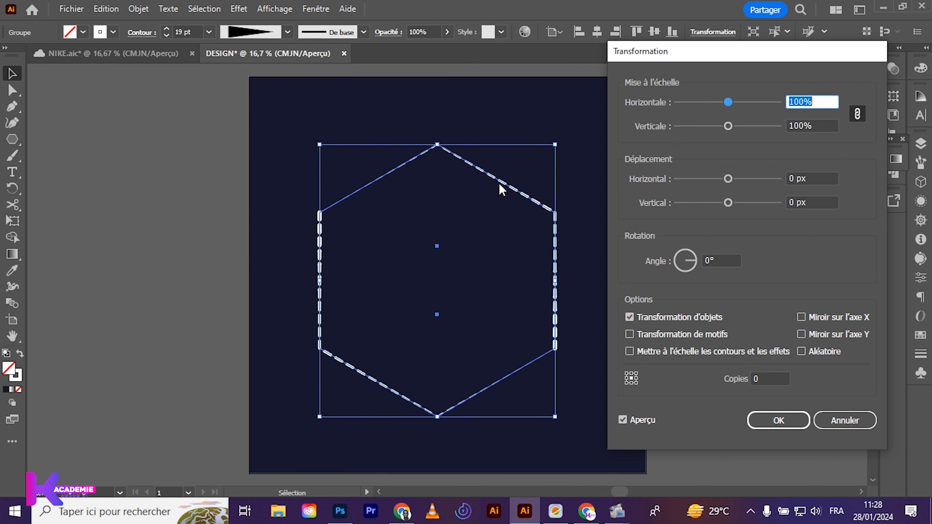
drag(649, 56, 636, 43)
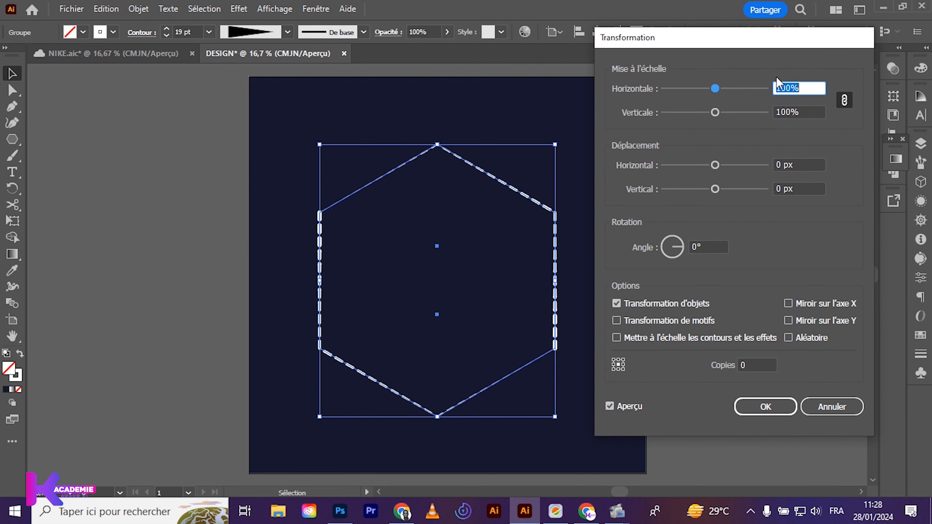
text(95)
click(800, 111)
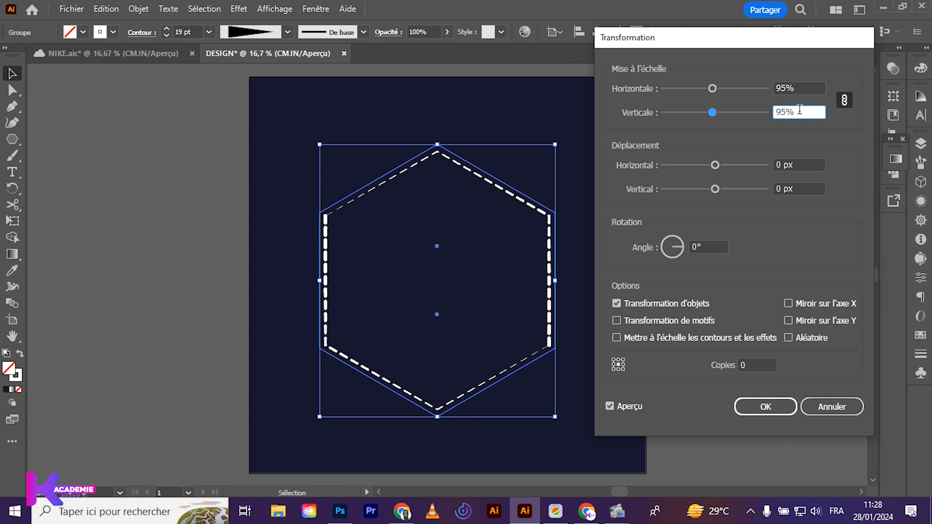
Step: Try smaller scales for the Transform effect, going down to 84% and back up to 90%
key(Down)
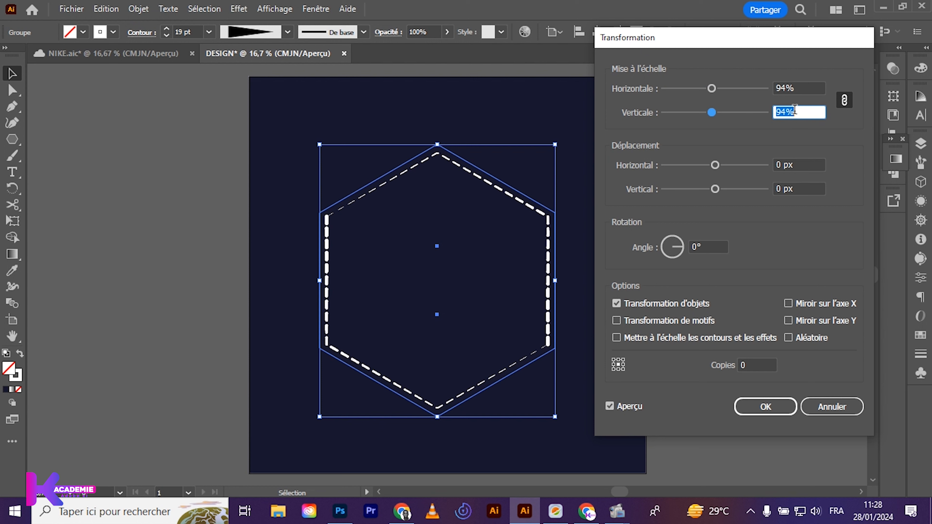
key(Down)
key(Down)
key(Down)
key(Down)
key(Down)
key(Down)
key(Down)
key(Down)
key(Down)
key(Down)
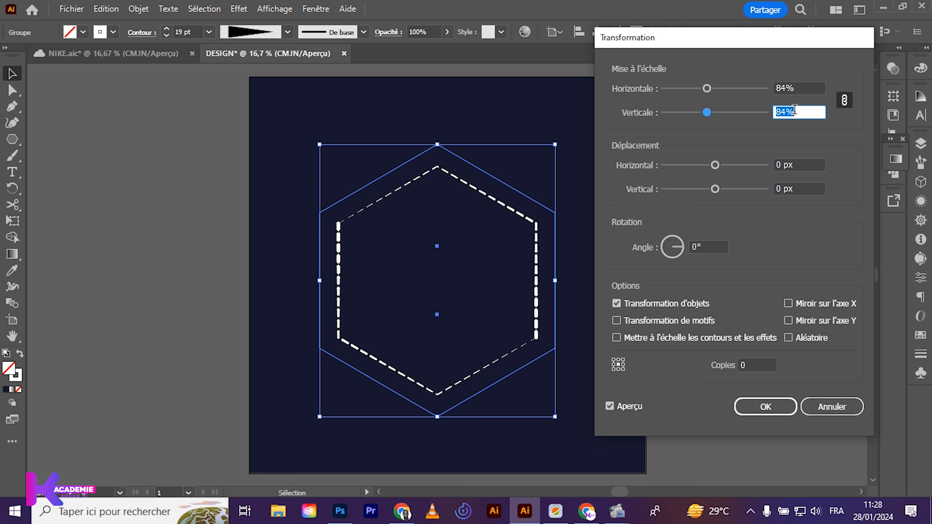
key(Up)
key(Up)
key(Up)
key(Up)
key(Up)
key(Up)
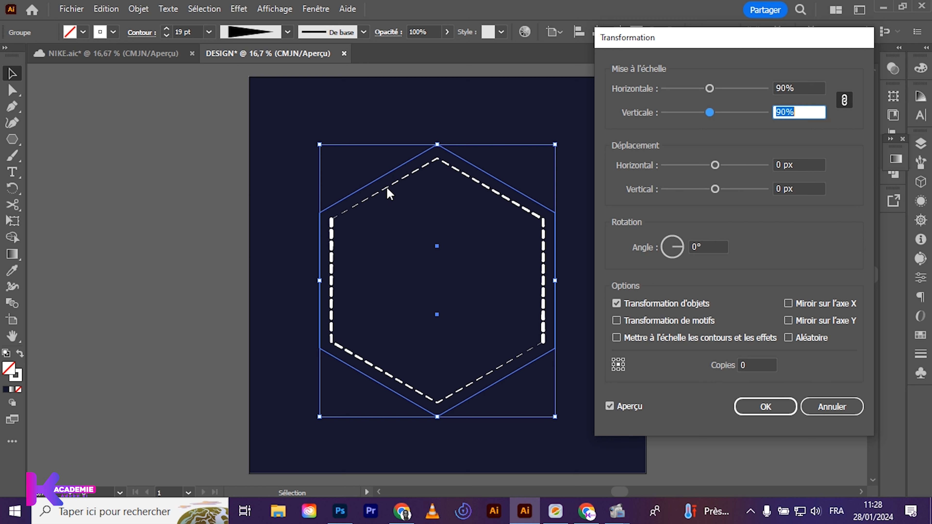
Step: Set the Transform effect's horizontal and vertical scale to 94% after comparing nearby values
click(788, 114)
key(Down)
key(Down)
key(Up)
key(Up)
key(Up)
key(Up)
key(Up)
key(Up)
key(Up)
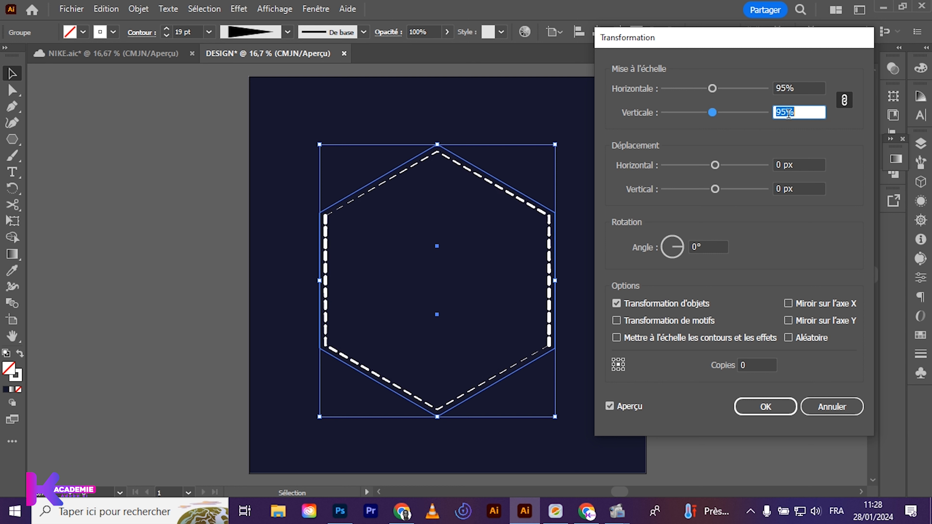
key(Down)
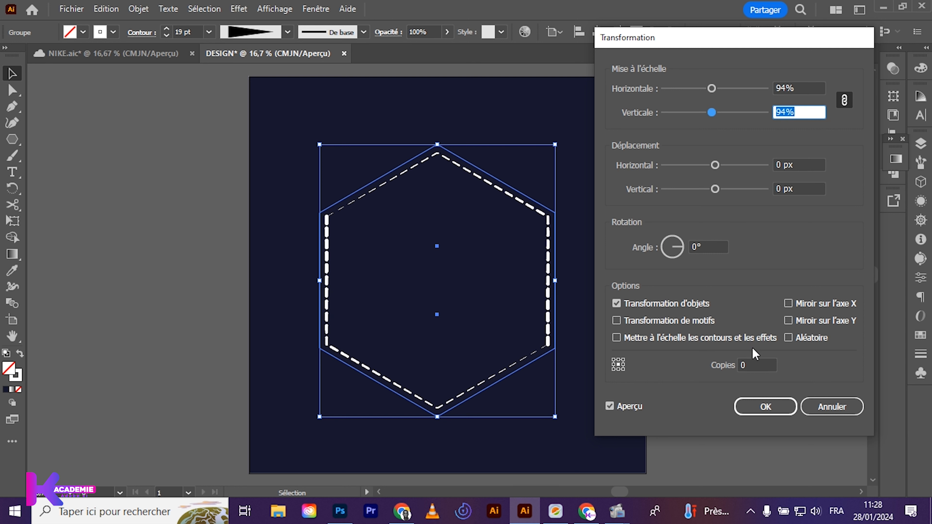
Step: Try increasing numbers of copies of the scaled hexagon, up to 21
click(754, 365)
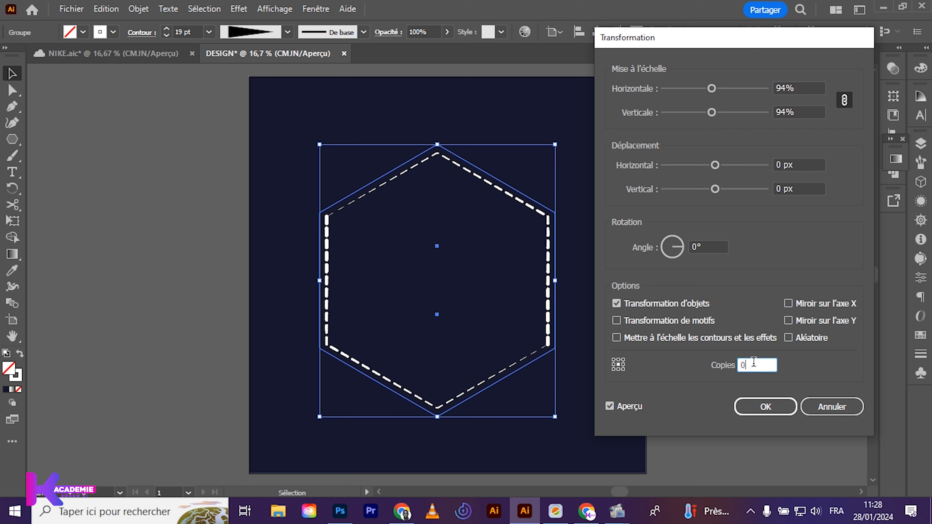
key(Up)
key(Up)
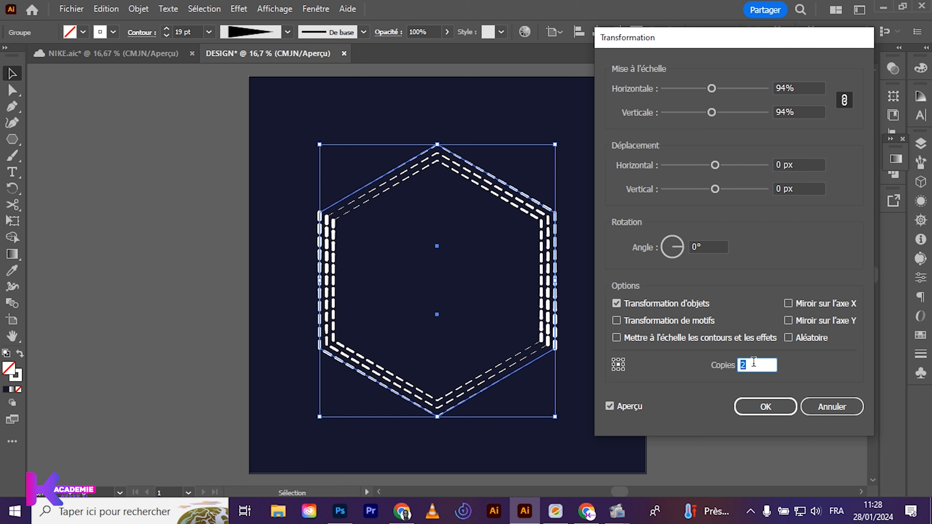
key(Up)
key(Up)
key(Up)
key(Up)
key(Up)
key(Up)
key(Up)
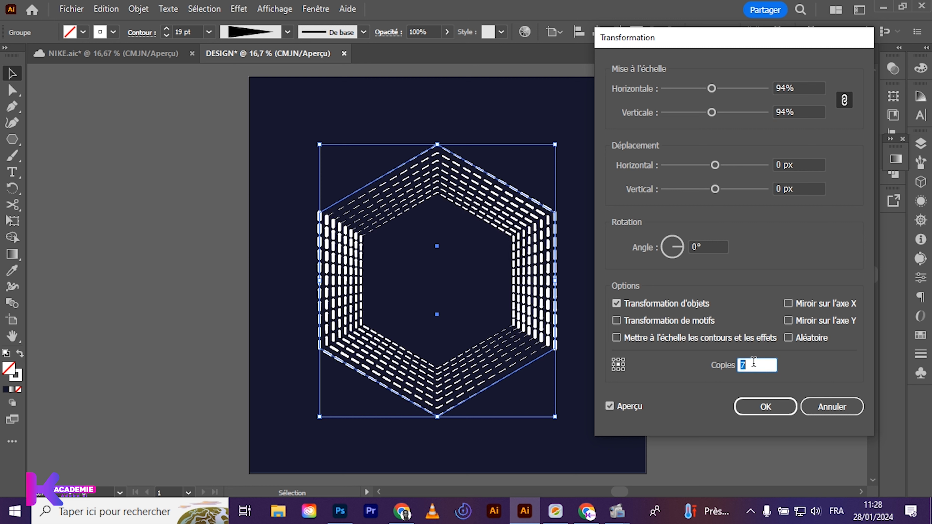
key(Up)
key(Up)
key(Up)
key(Up)
key(Up)
key(Up)
key(Up)
key(Up)
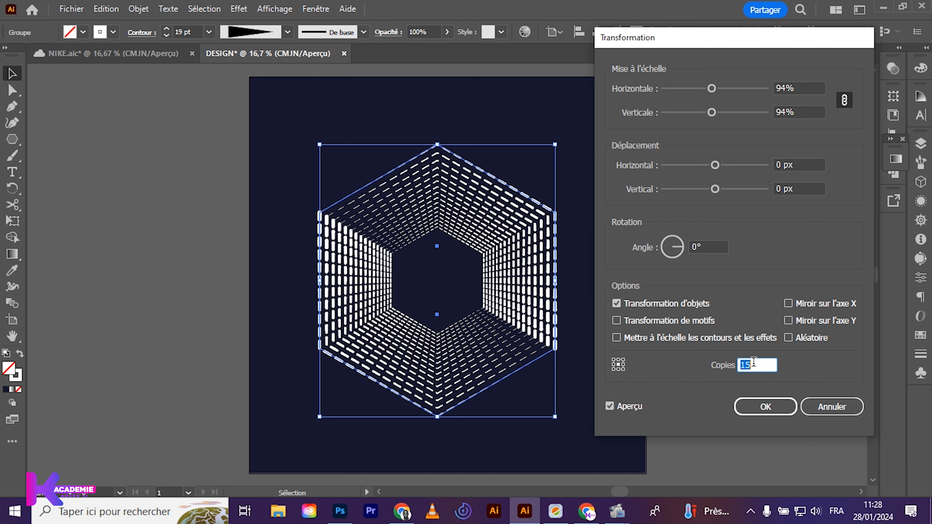
key(Up)
key(Up)
key(Up)
key(Up)
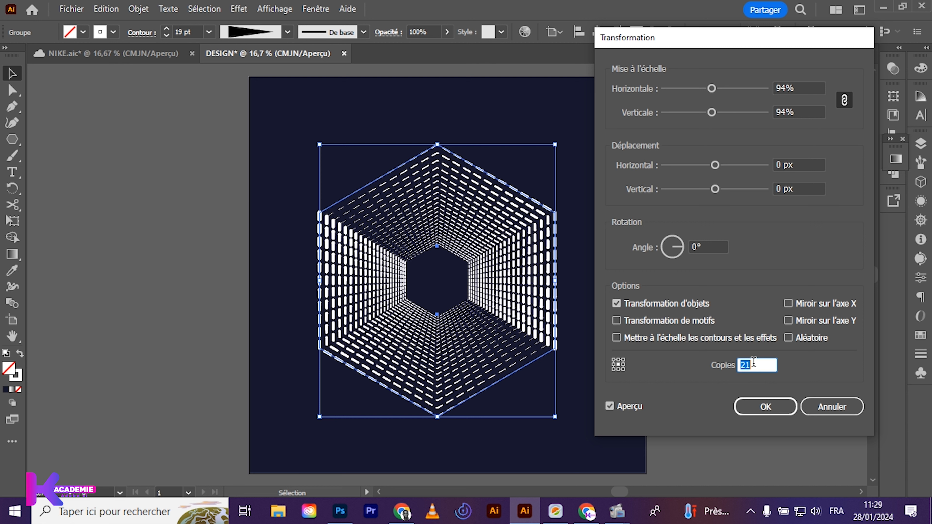
Step: Lower the number of hexagon copies and reset it to 0
key(Down)
key(Down)
key(Down)
key(Down)
key(Down)
key(Down)
key(Down)
key(Down)
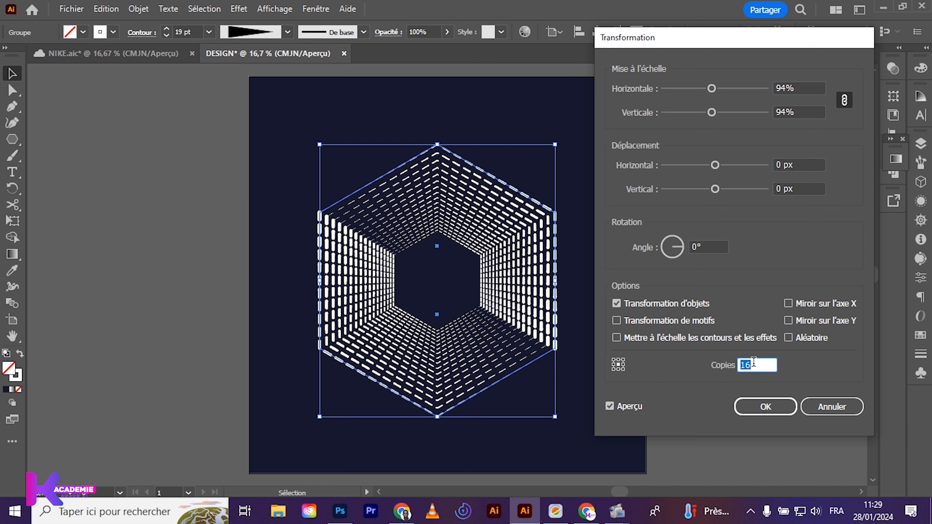
key(Down)
key(Down)
key(Down)
text(0)
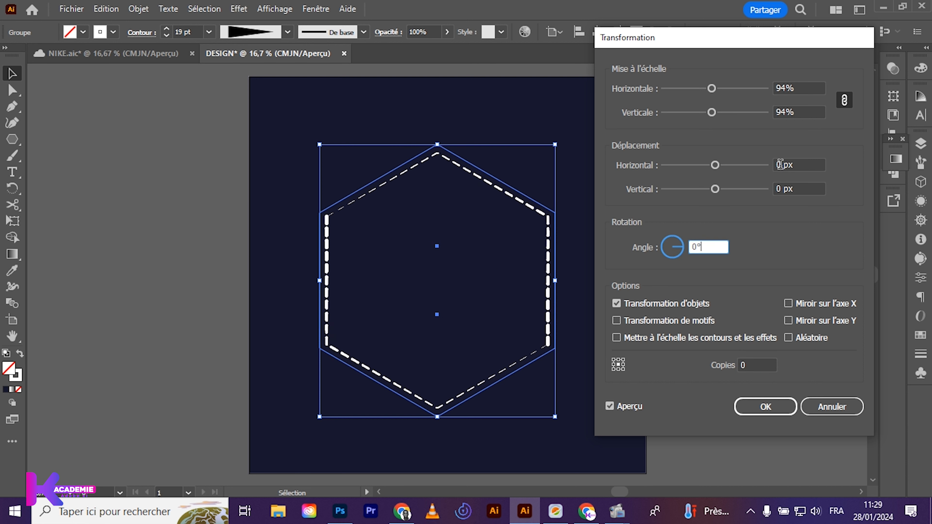
Step: Set the Transform effect's horizontal and vertical scale to 91%
click(788, 110)
key(Down)
key(Down)
key(Down)
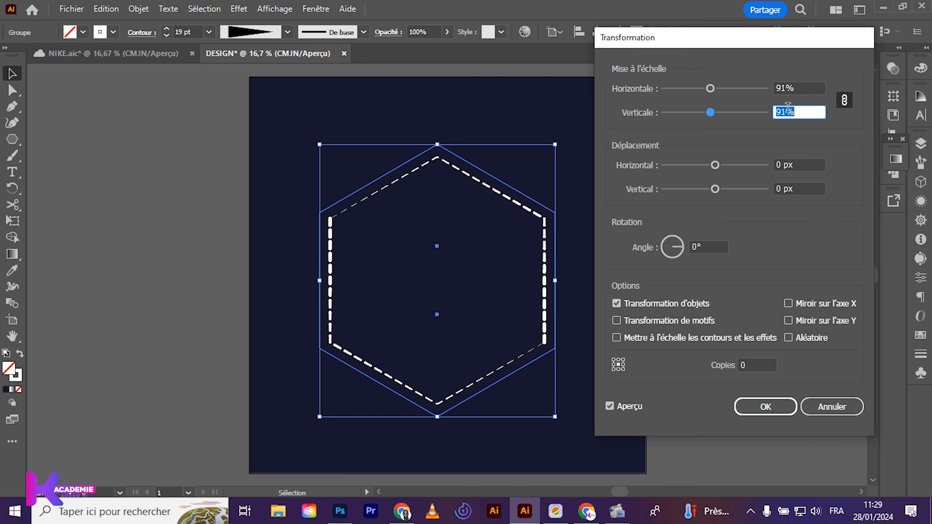
Step: Set the number of copies to 19 so the dashed hexagons nest toward the centre
key(Up)
key(Up)
key(Up)
key(Up)
key(Up)
key(Up)
key(Up)
key(Up)
key(Up)
key(Up)
key(Up)
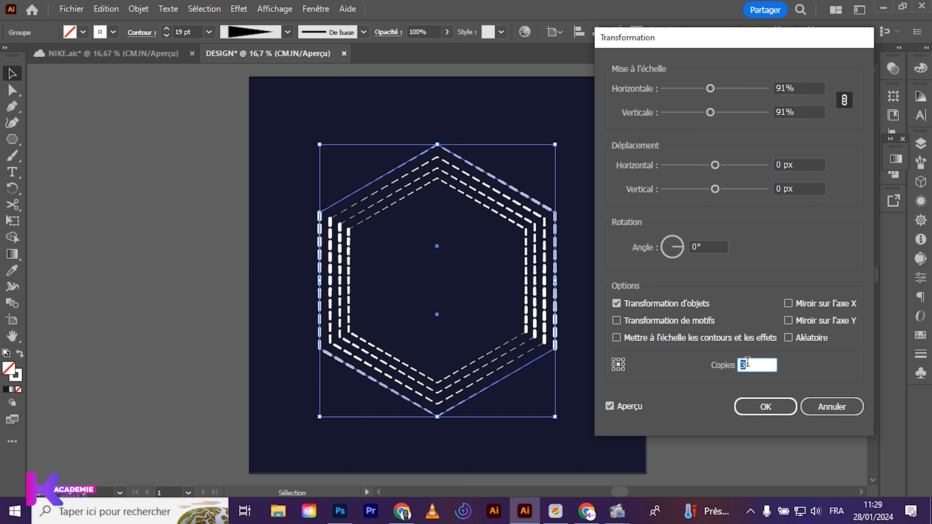
key(Up)
key(Up)
key(Up)
key(Up)
key(Up)
key(Up)
key(Up)
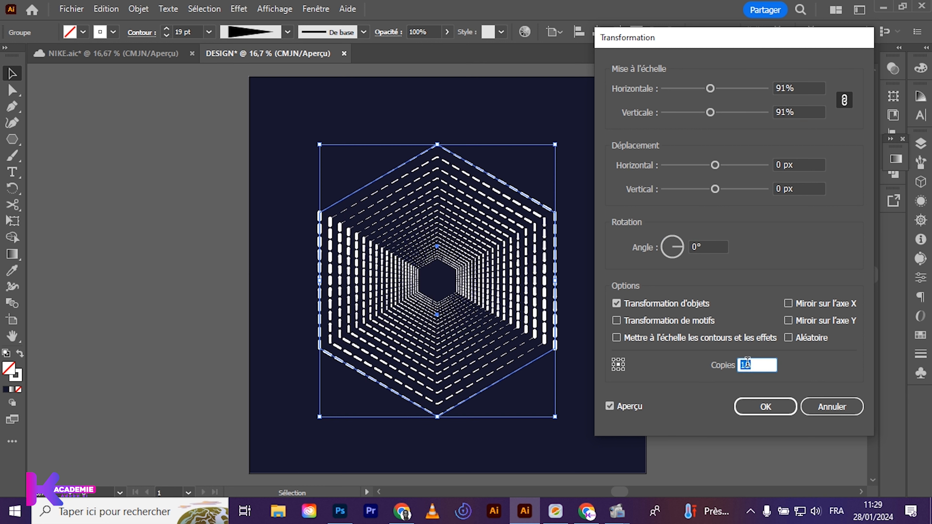
click(759, 366)
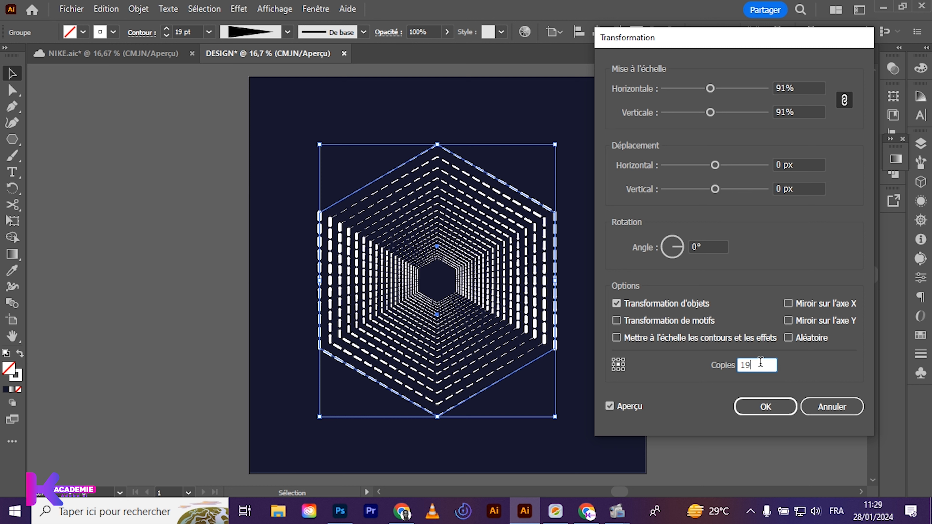
Step: Set the Transform effect's rotation angle to 5° and apply the effect to the hexagon group
click(709, 246)
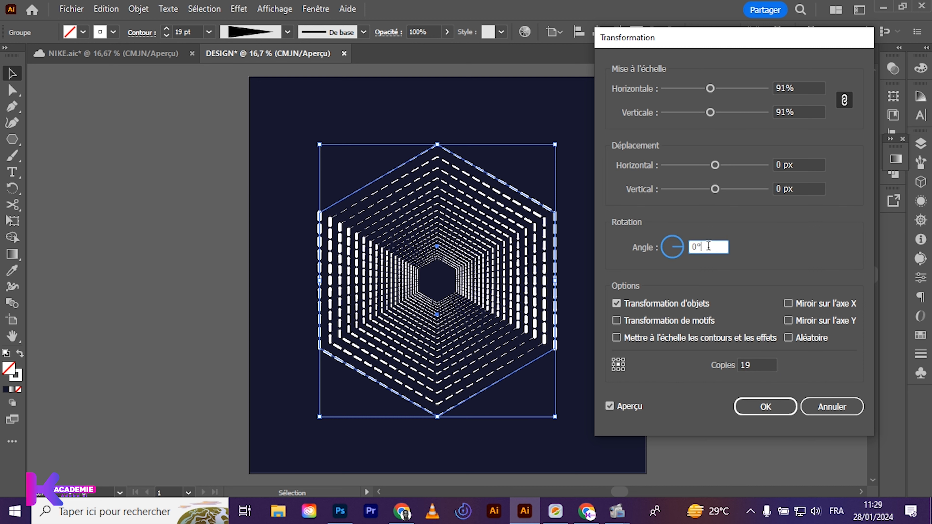
key(Up)
key(Up)
key(Up)
key(Up)
key(Up)
key(Up)
key(Up)
key(Up)
key(Down)
key(Down)
key(Down)
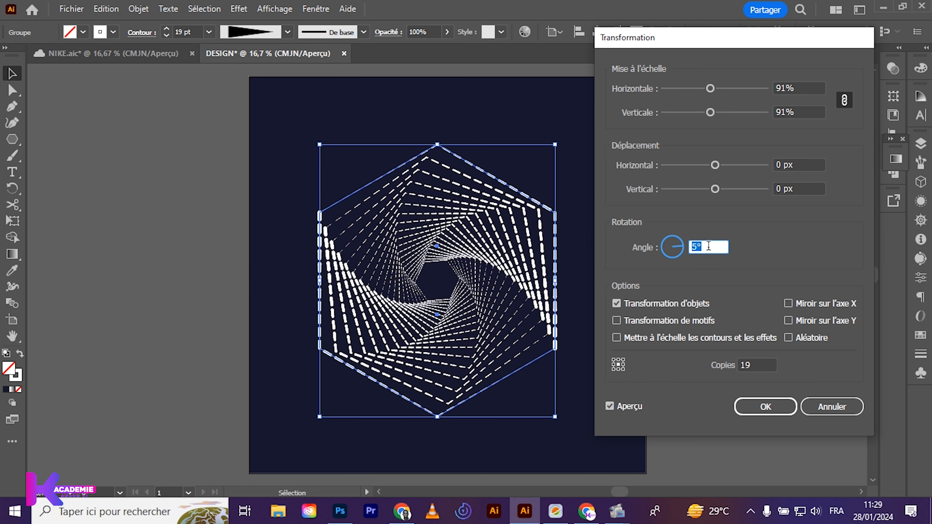
key(Up)
key(Down)
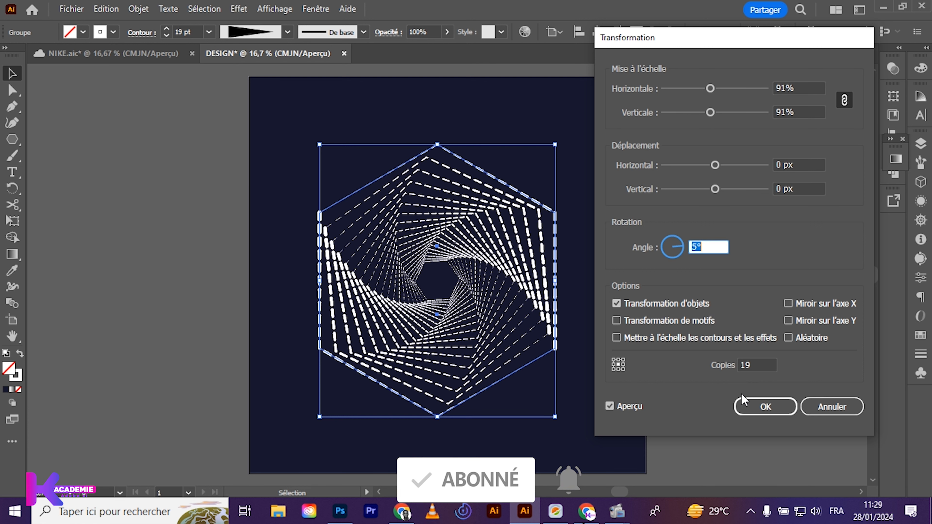
click(752, 413)
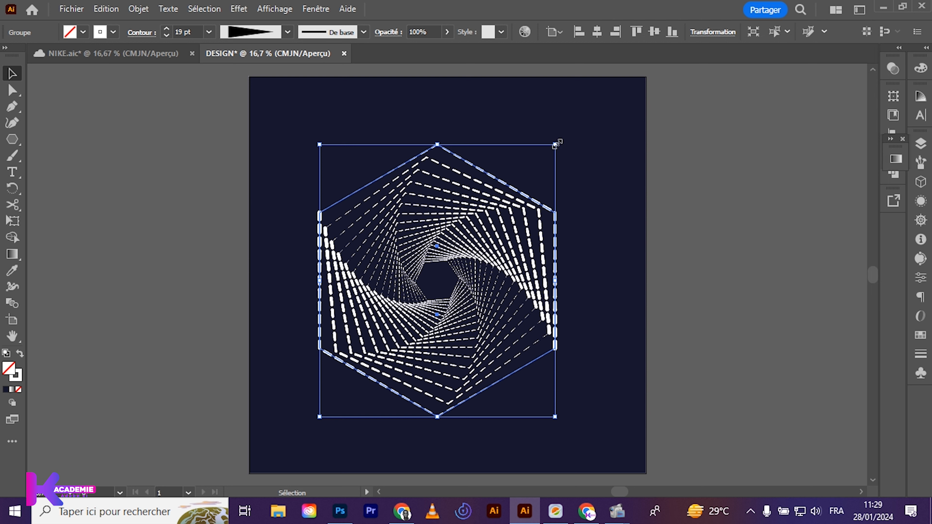
Step: Enlarge the hexagon group proportionally from its centre to nearly fill the artboard's height, and show the gradient settings
drag(557, 142, 626, 107)
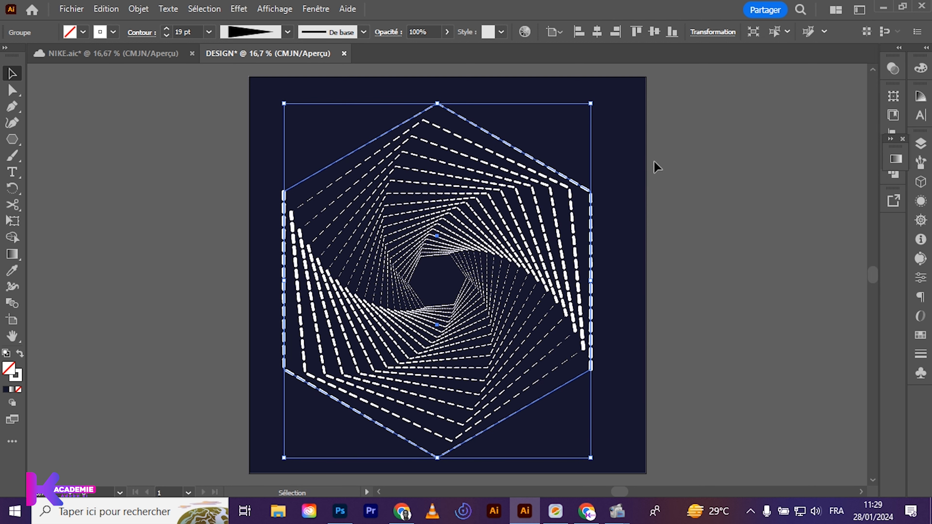
click(702, 229)
click(544, 166)
click(896, 159)
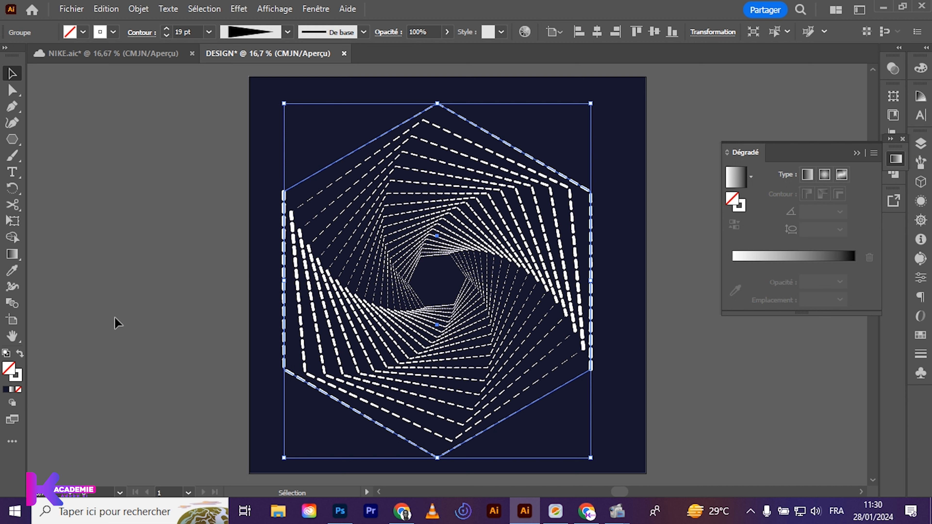
click(20, 355)
click(21, 355)
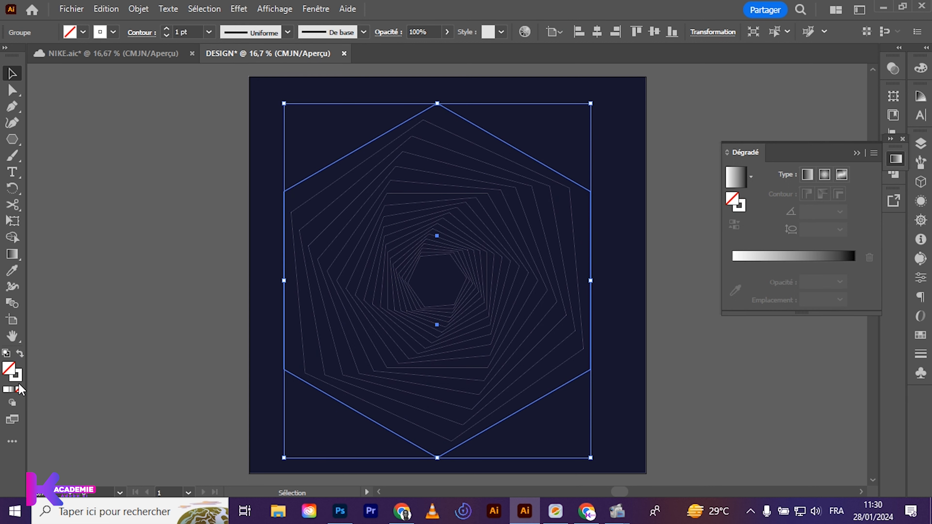
click(19, 388)
click(69, 373)
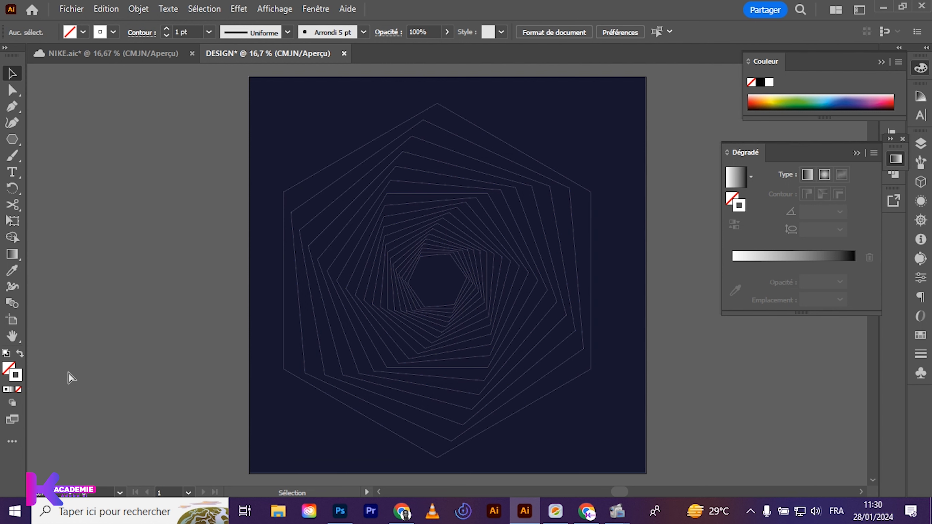
key(ctrl+z)
key(ctrl+z)
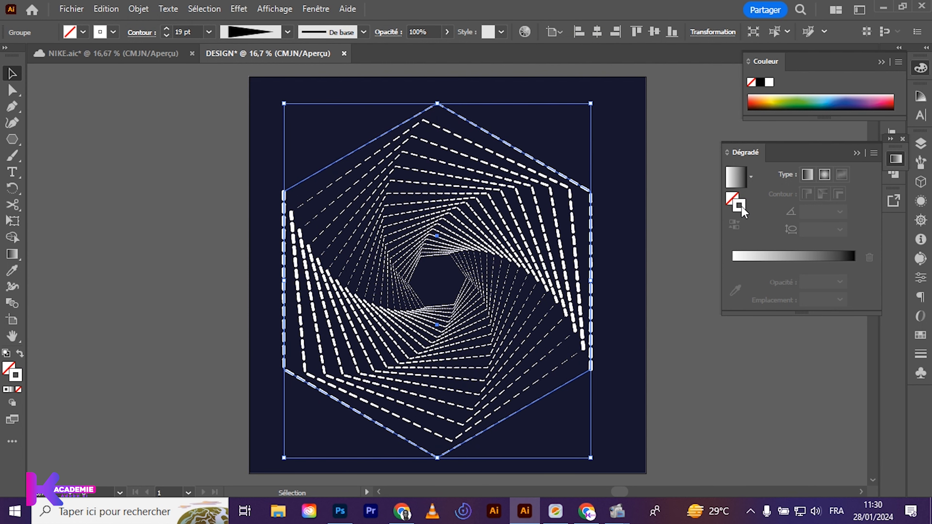
Step: Apply a linear gradient to the hexagon group's stroke, replacing its black end colour with the navy sampled from the background
click(764, 261)
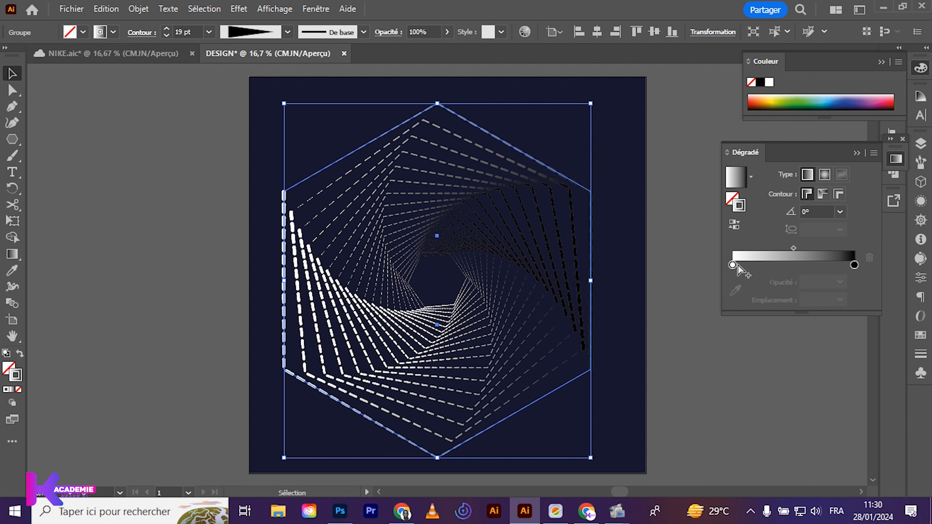
click(854, 265)
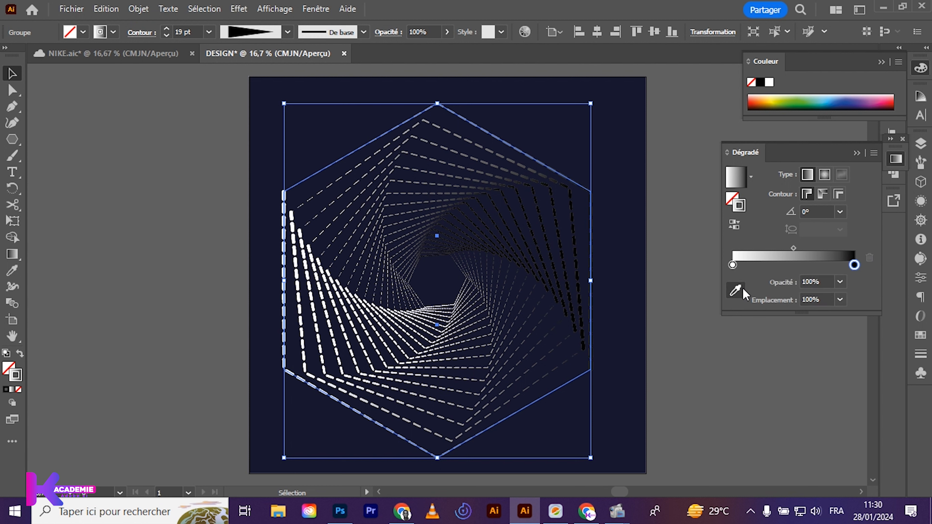
click(735, 290)
click(624, 163)
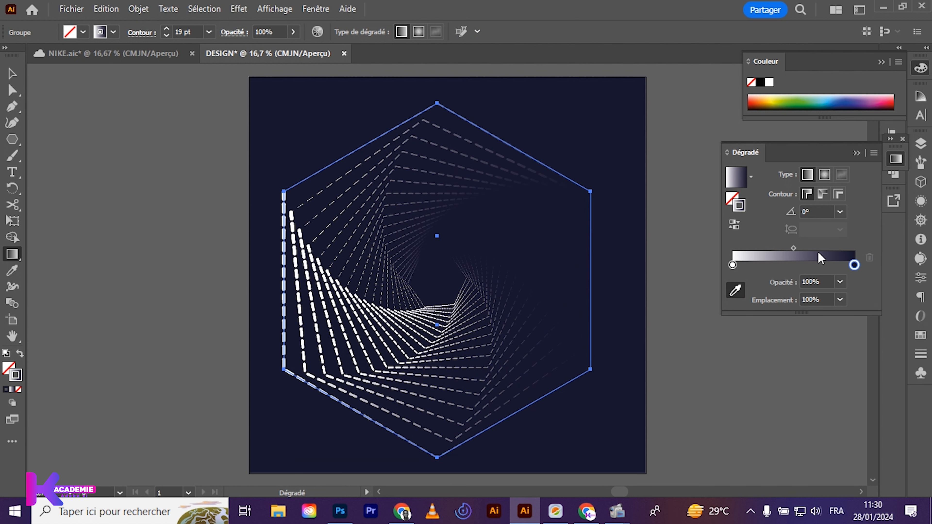
Step: Add a gradient stop at about 85%, just before the navy end, and colour it pinkish red
click(830, 265)
drag(831, 265, 833, 265)
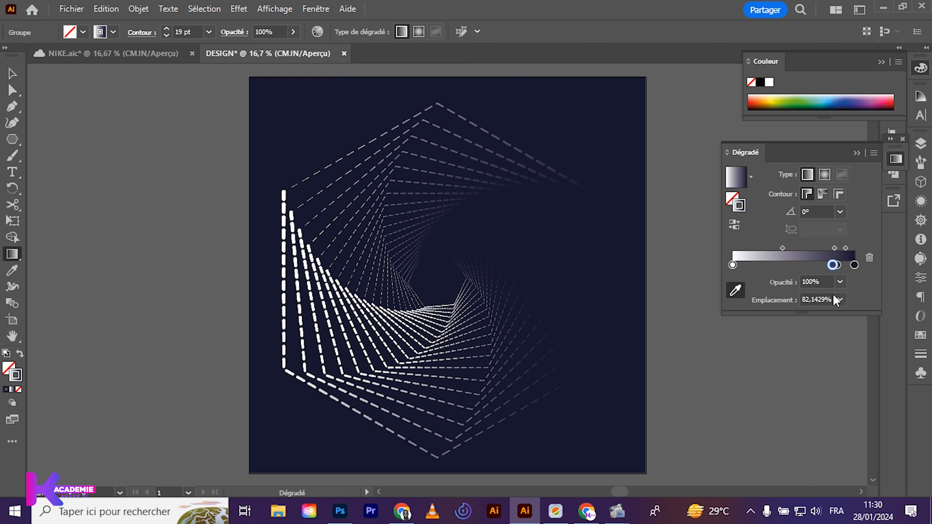
double_click(835, 266)
click(836, 265)
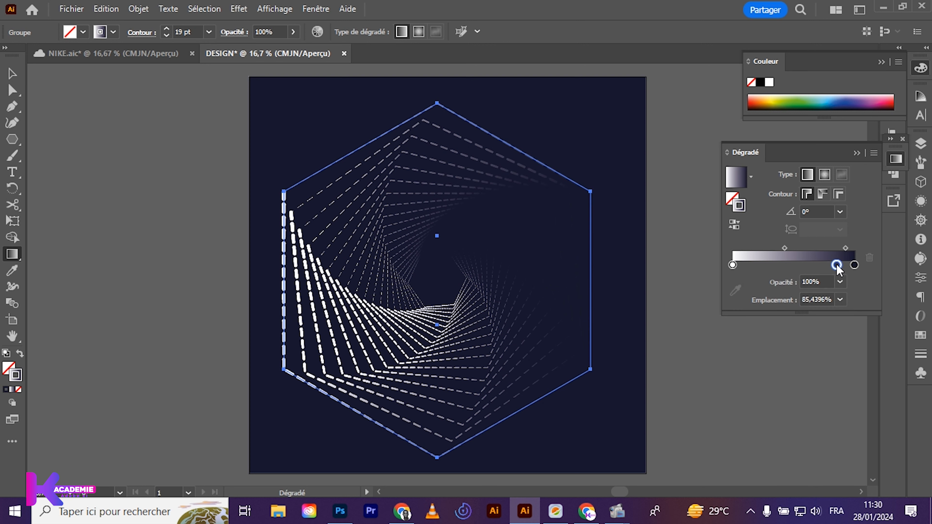
double_click(837, 265)
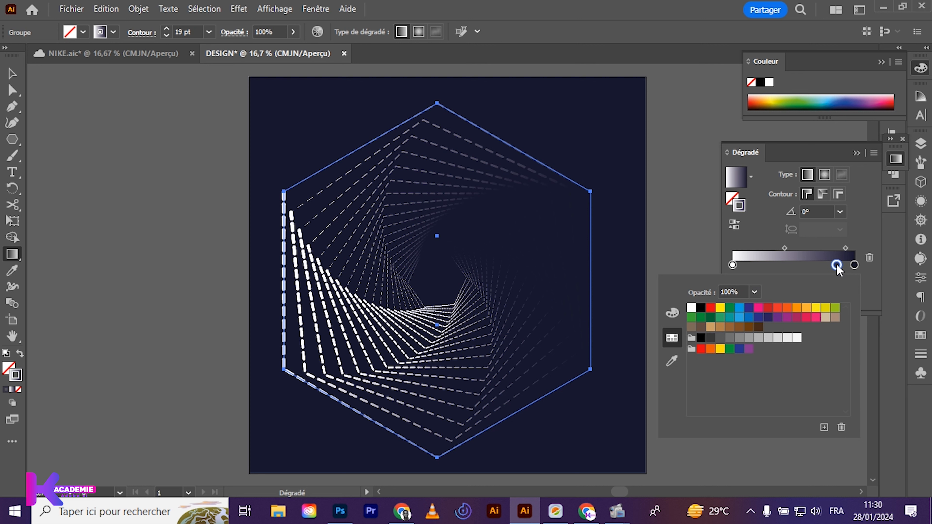
click(806, 317)
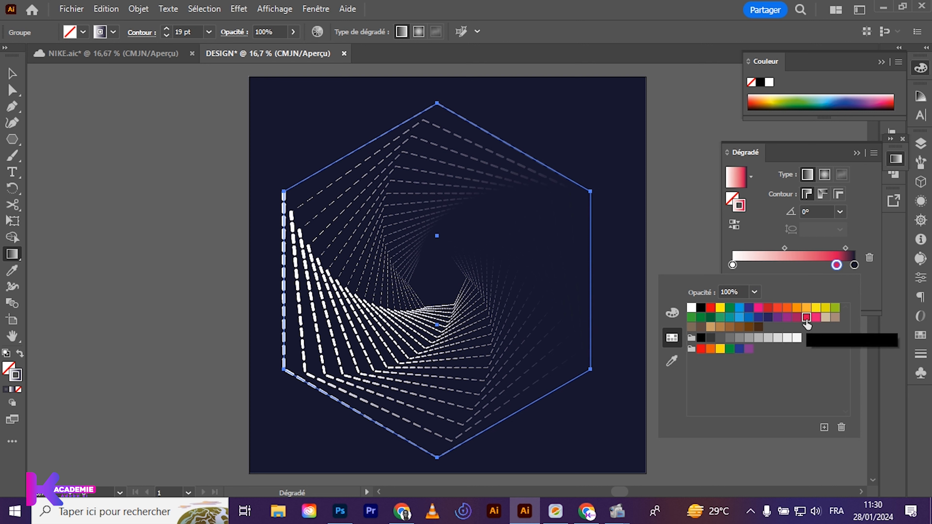
Step: Add a stroke gradient stop at about 62% and colour it Cyan CMJN
click(809, 266)
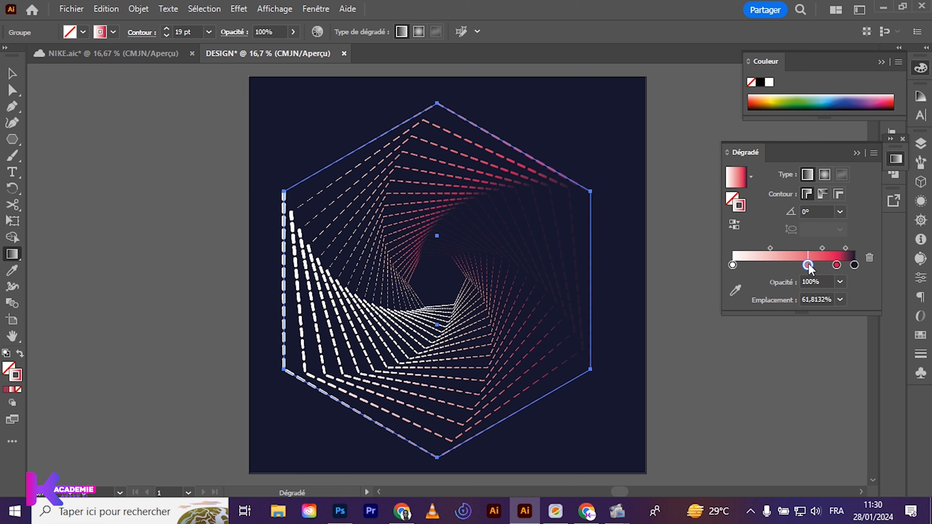
double_click(808, 265)
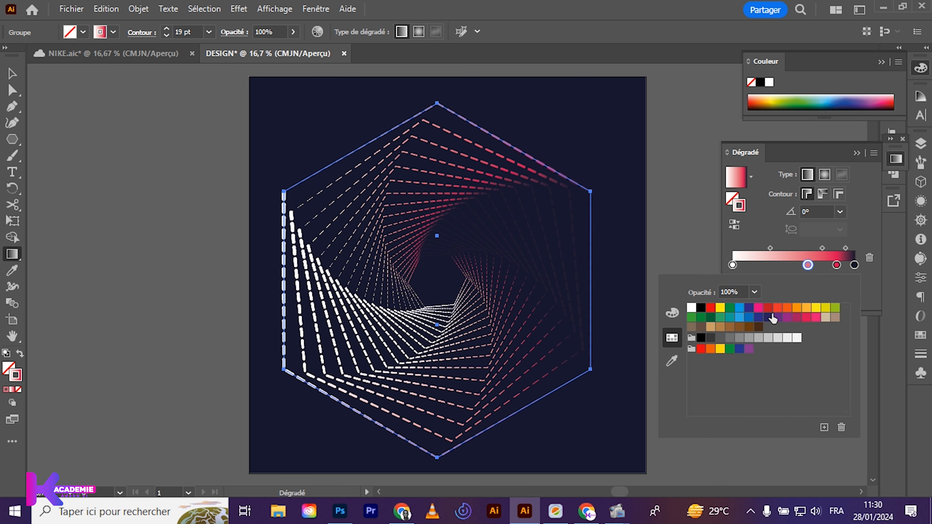
click(740, 311)
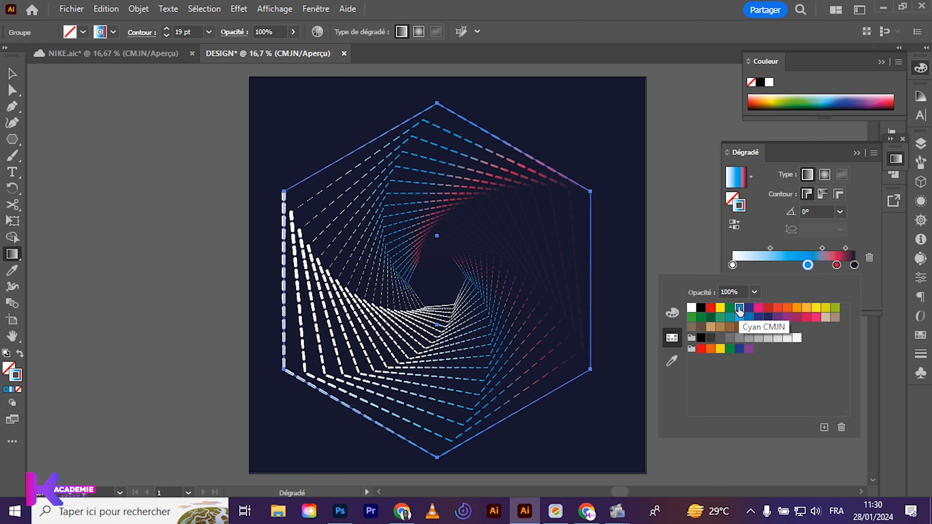
Step: Add a stroke gradient stop at about 35% and colour it orange (C=0 M=50 J=100 N=0)
click(778, 264)
click(776, 265)
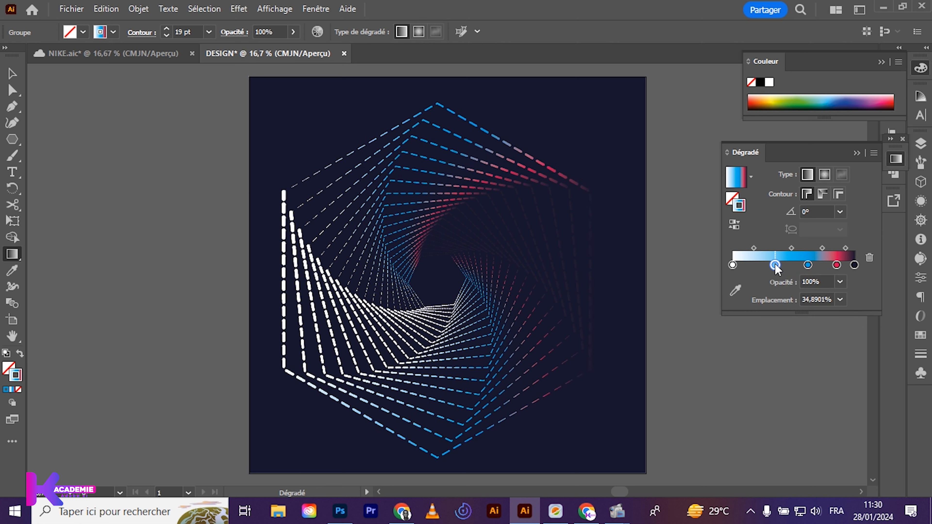
double_click(776, 265)
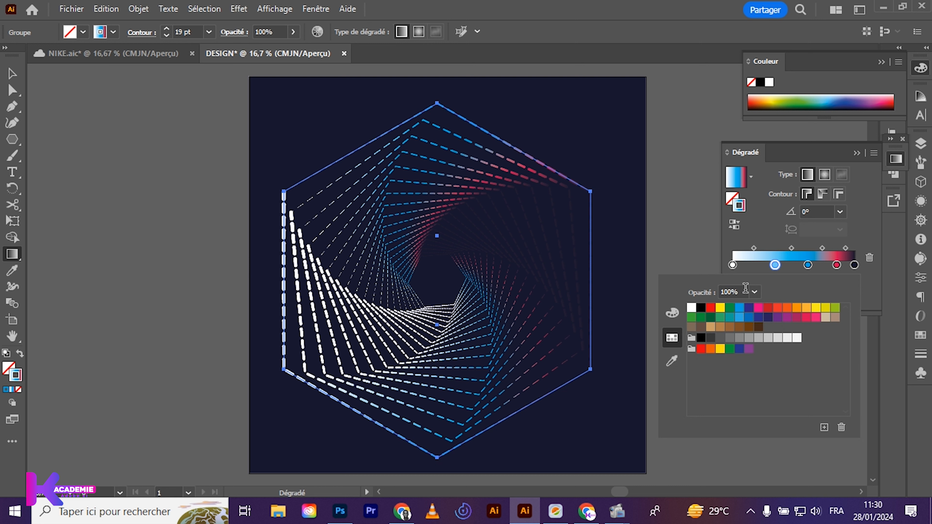
click(797, 309)
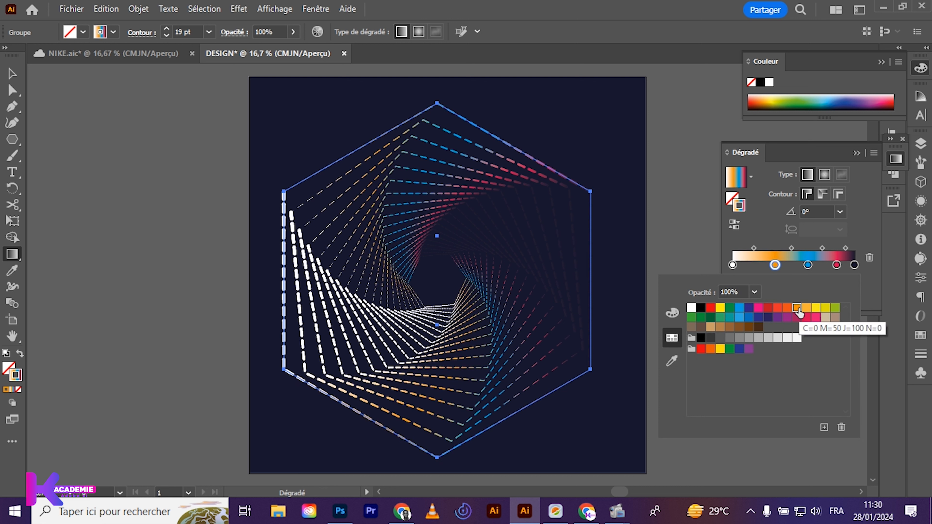
Step: Add a green stroke gradient stop at about 18%, between the white and orange stops, and hide the gradient settings
click(755, 270)
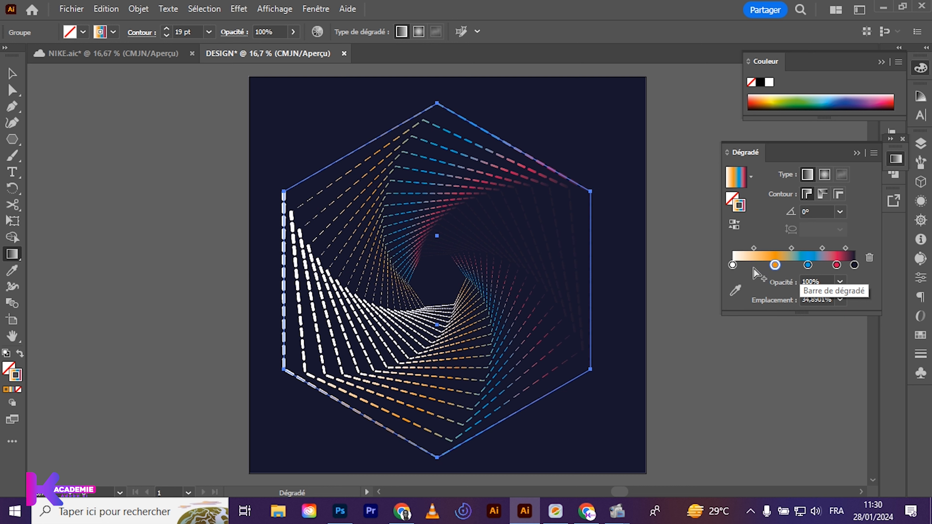
click(754, 268)
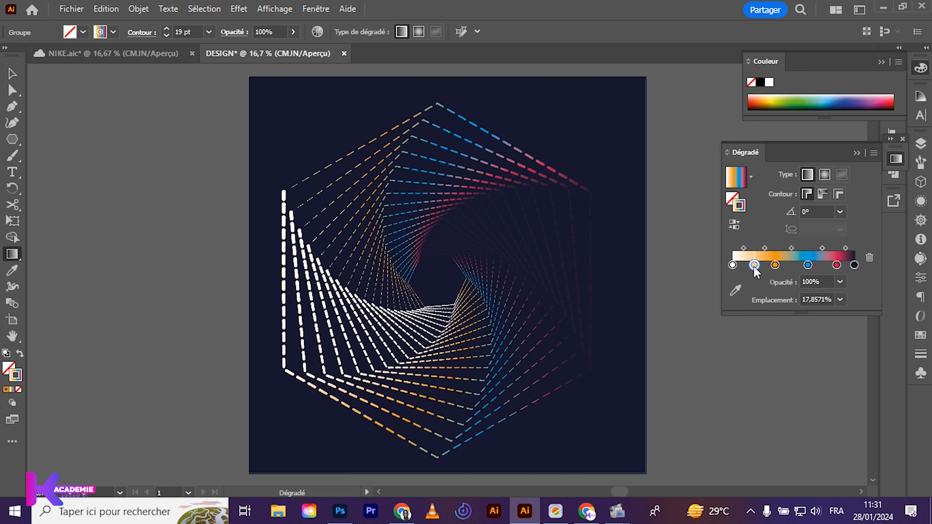
double_click(754, 265)
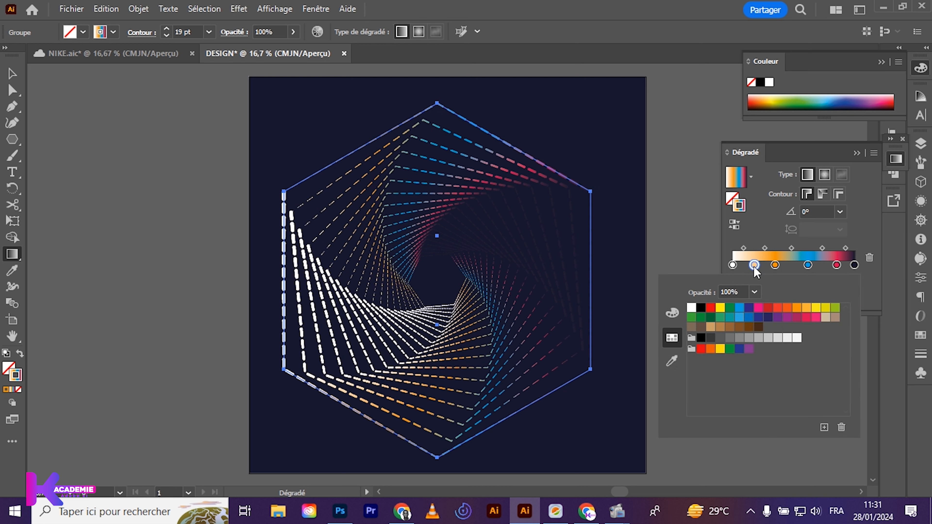
click(692, 319)
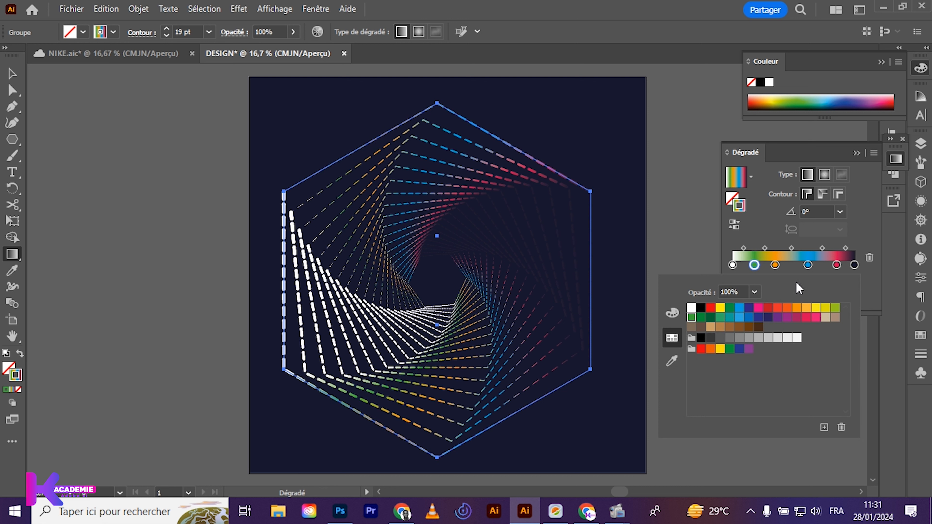
click(864, 156)
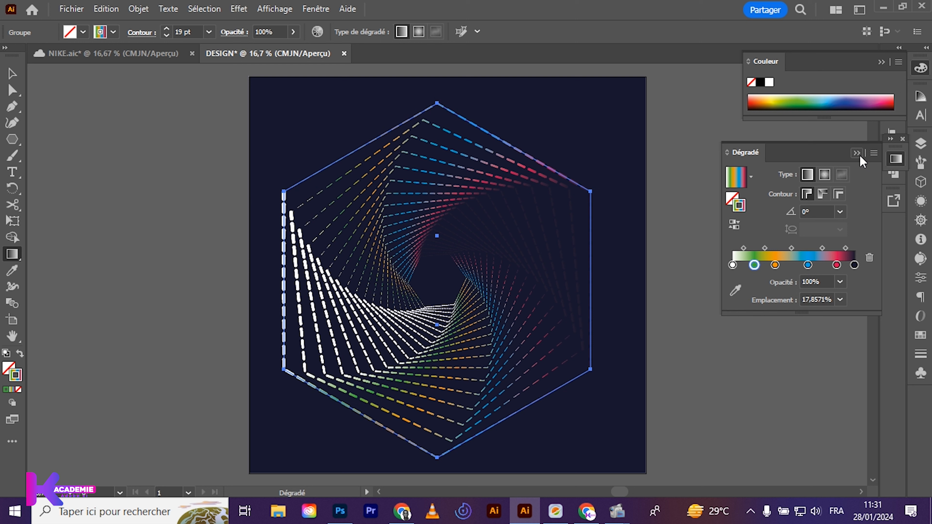
click(857, 154)
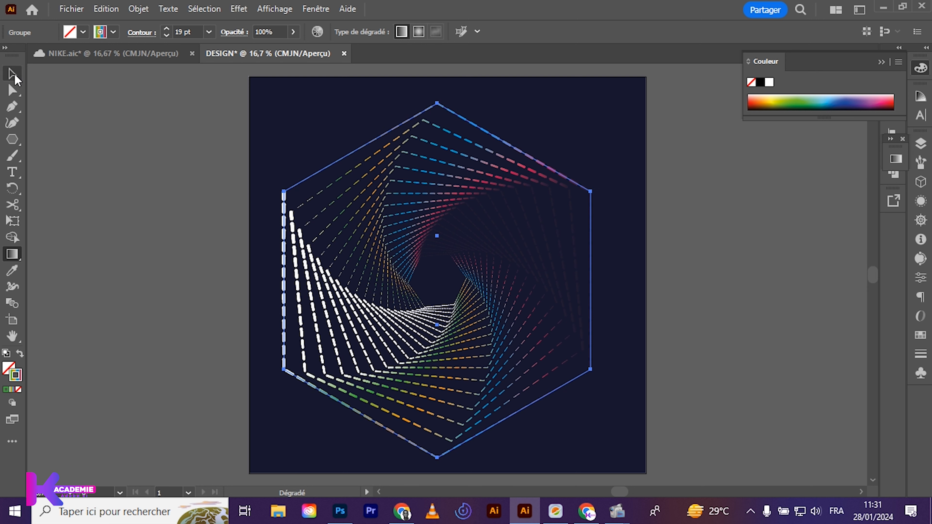
Step: Reselect the coloured hexagon group and enlarge it slightly from its centre, keeping it within the artboard
click(12, 74)
click(120, 207)
drag(307, 120, 626, 431)
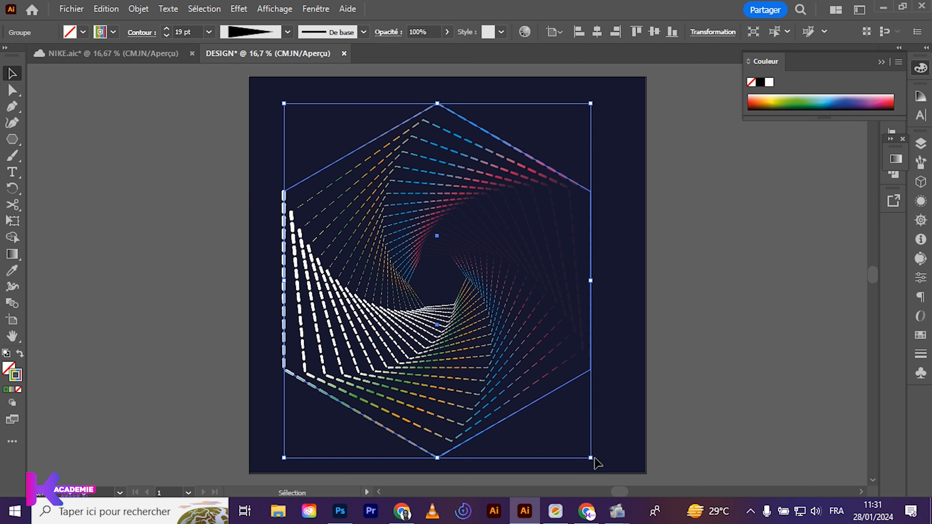
drag(596, 461, 604, 470)
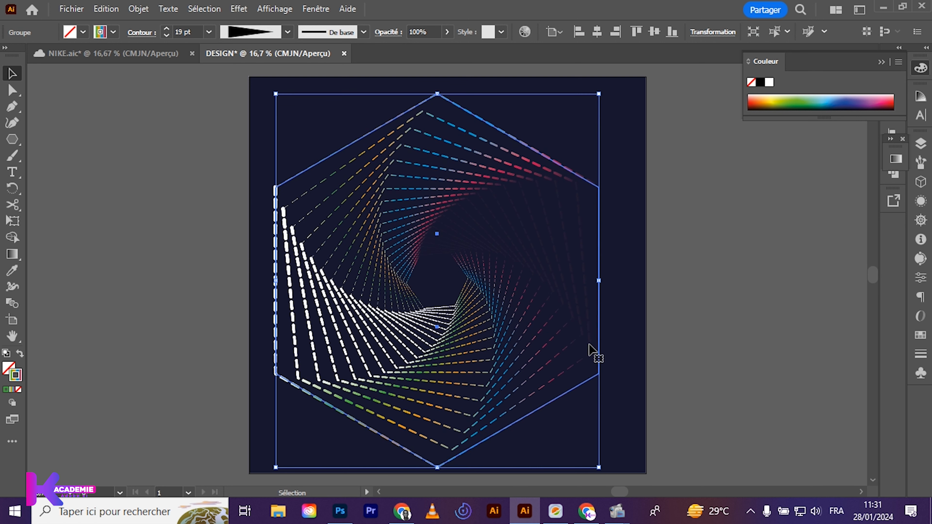
Step: Increase the hexagon group's stroke weight to 22 pt and deselect it
click(166, 28)
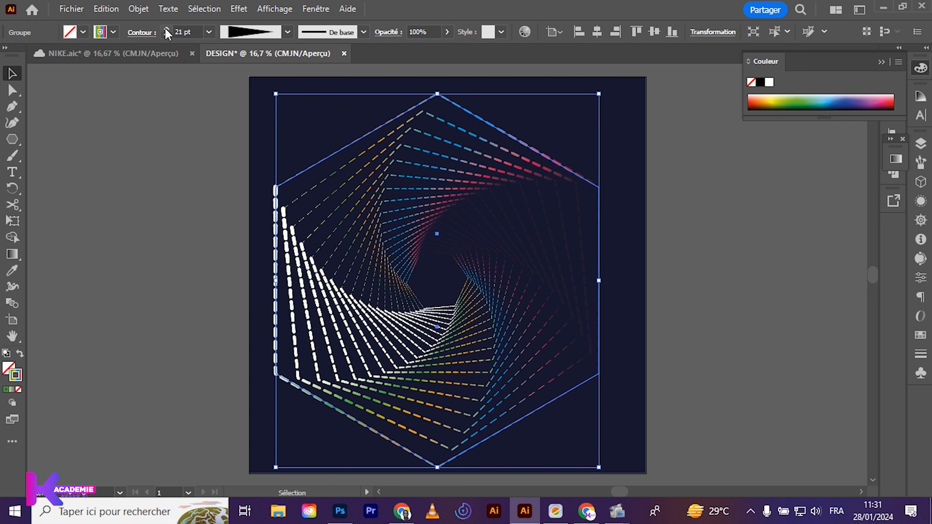
click(167, 29)
click(195, 254)
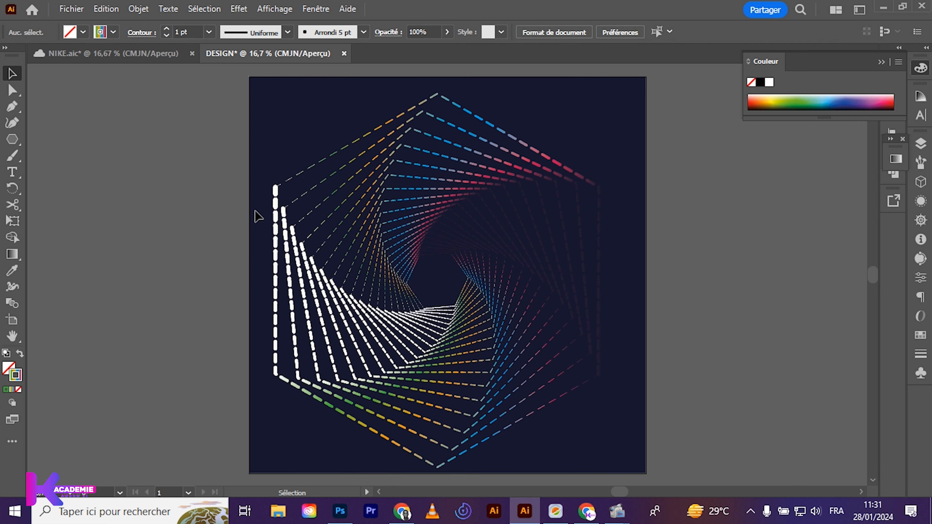
Step: Select the hexagon group in the layer list, lower its opacity to 15% and deselect it
drag(270, 137, 501, 343)
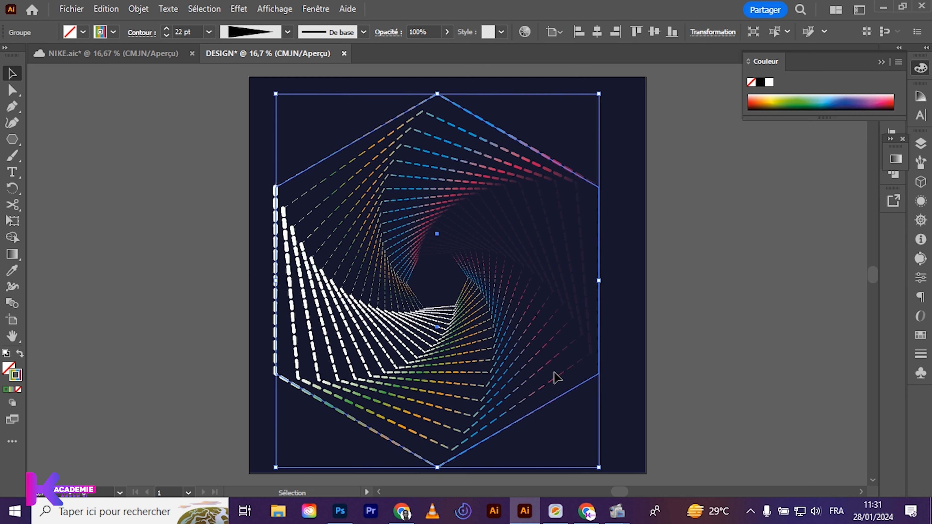
click(921, 143)
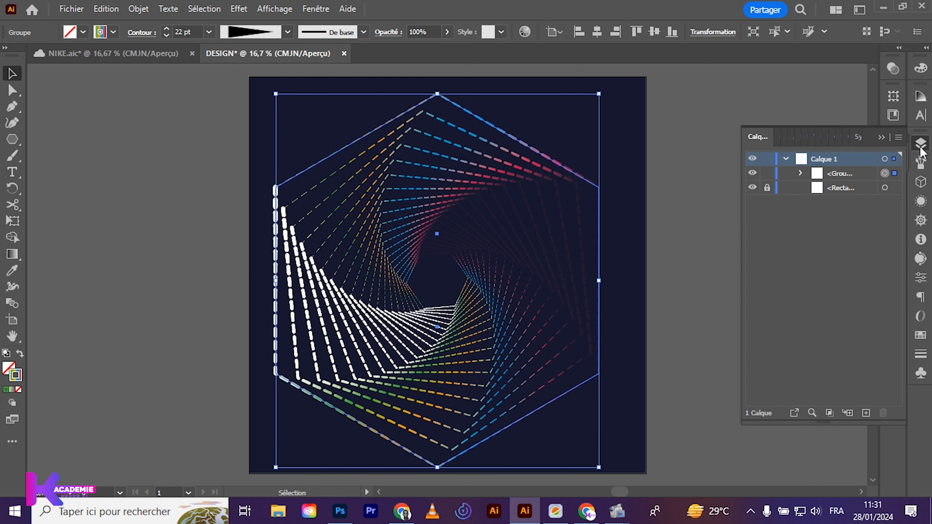
click(826, 176)
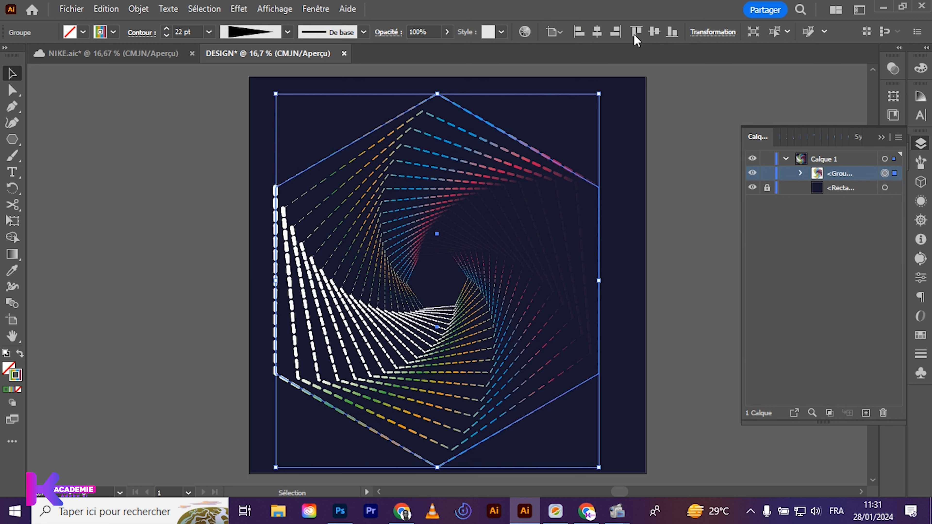
click(447, 32)
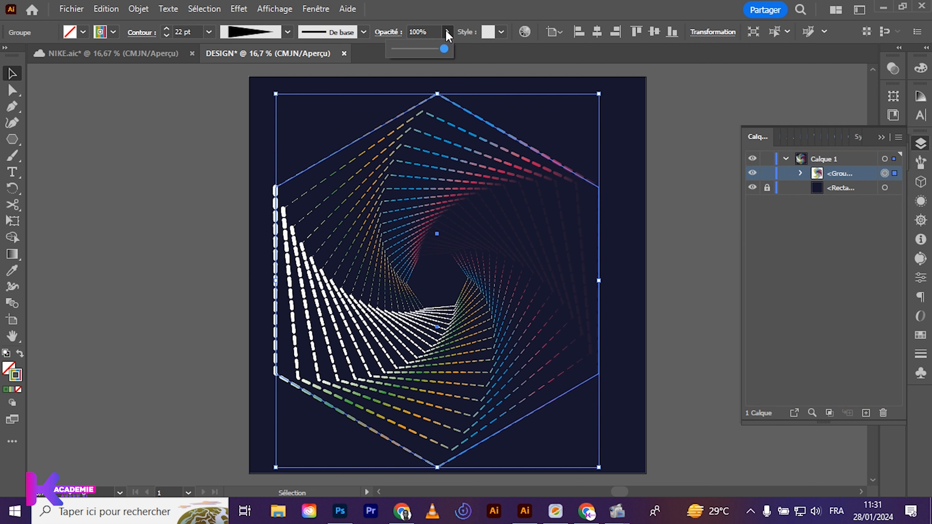
click(411, 49)
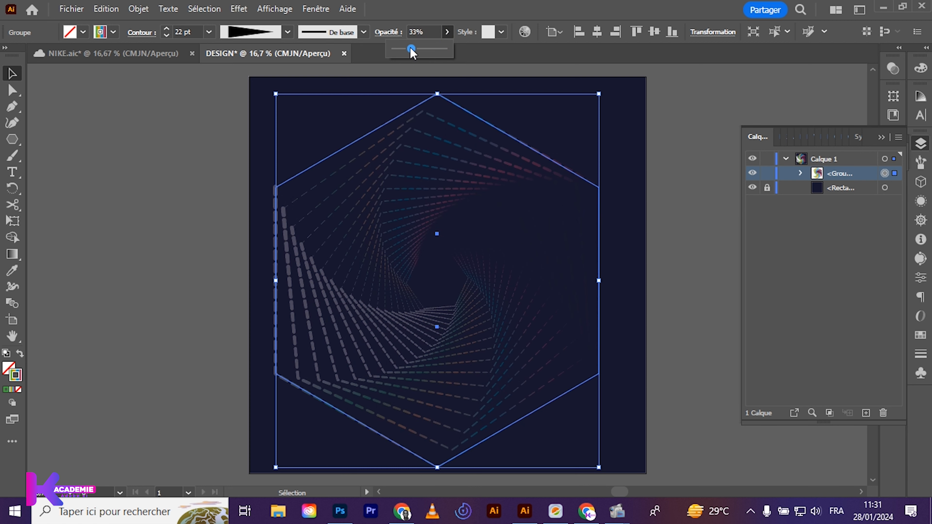
click(406, 49)
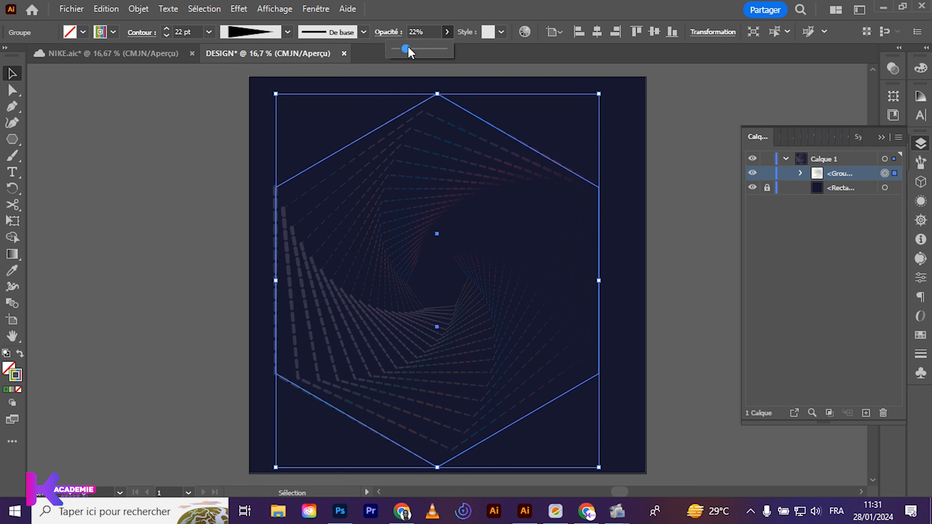
click(400, 49)
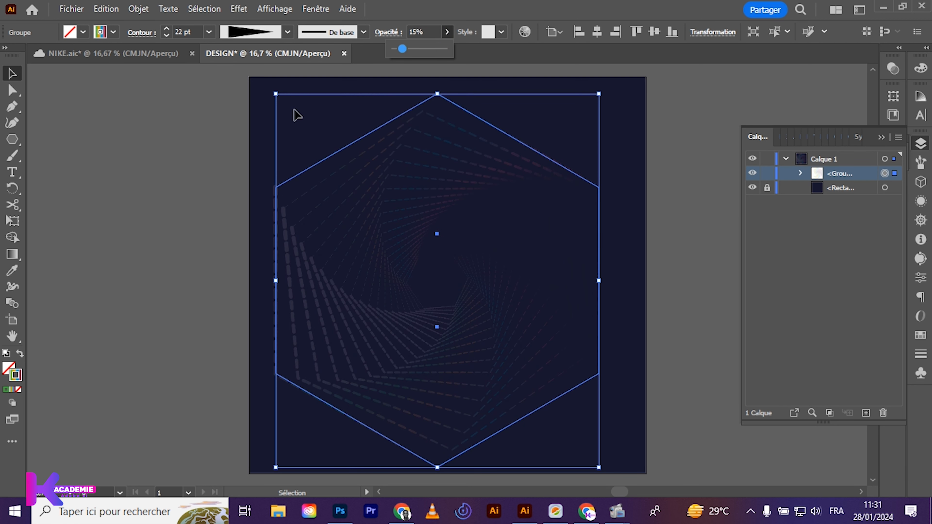
click(177, 227)
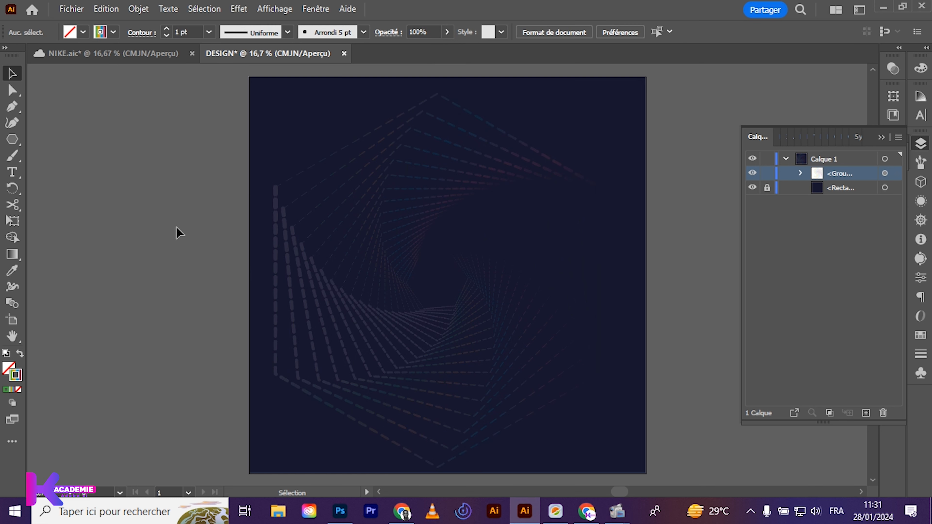
Step: Undo the opacity reductions on the hexagon group
click(423, 219)
key(v)
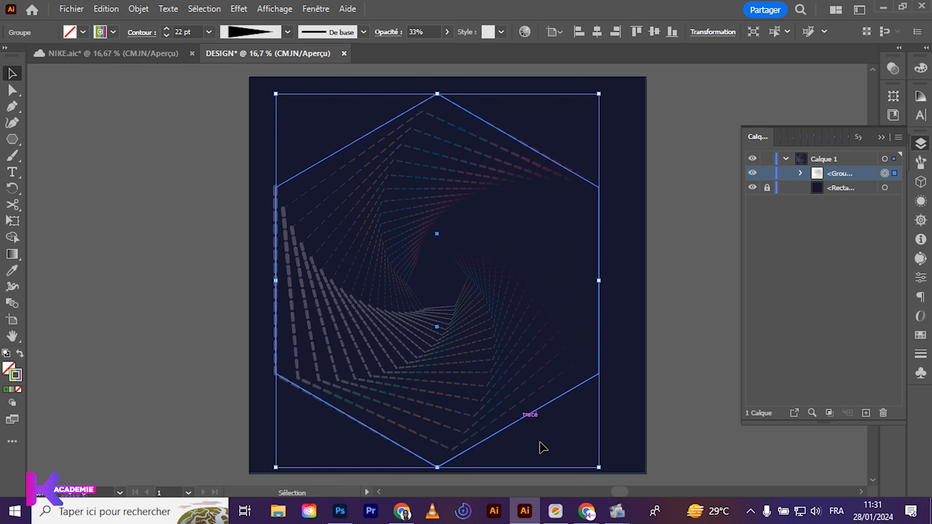
key(a)
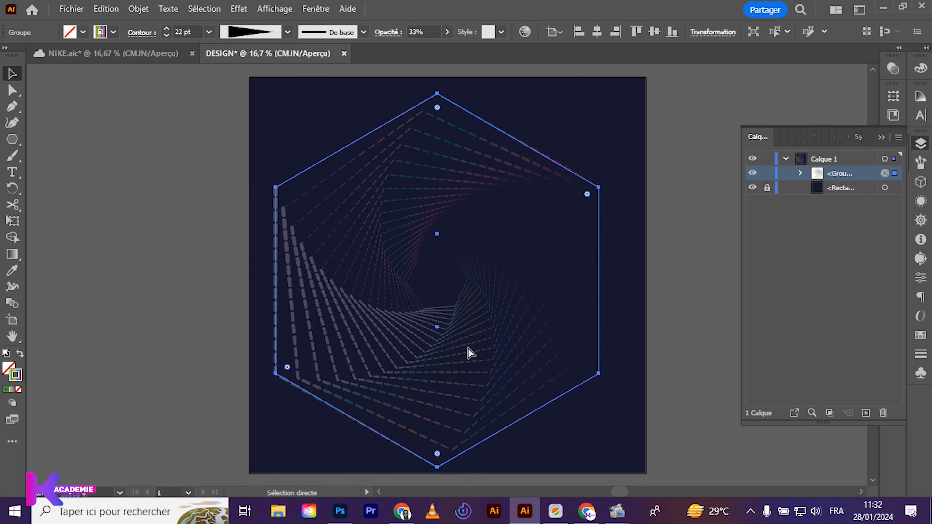
key(v)
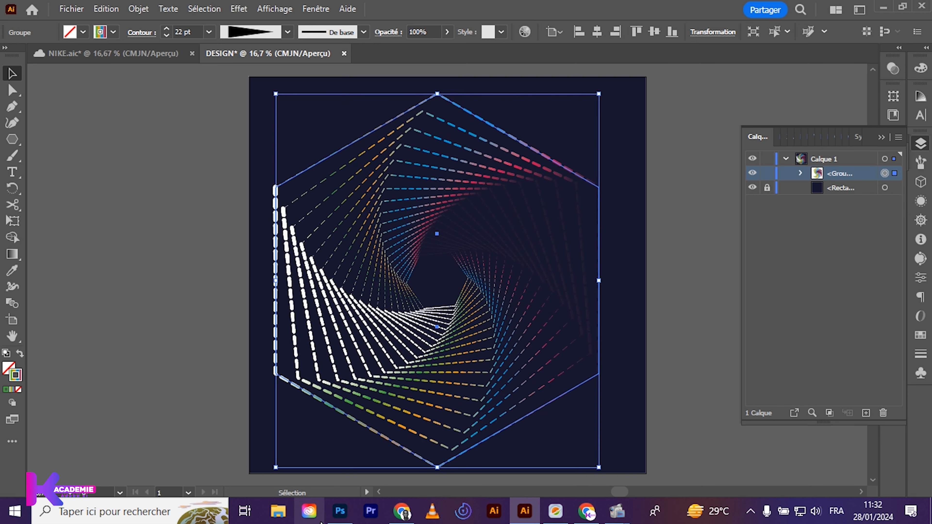
Step: Switch to Photoshop and view the whole T-shirt in the 130.psd mockup
click(345, 514)
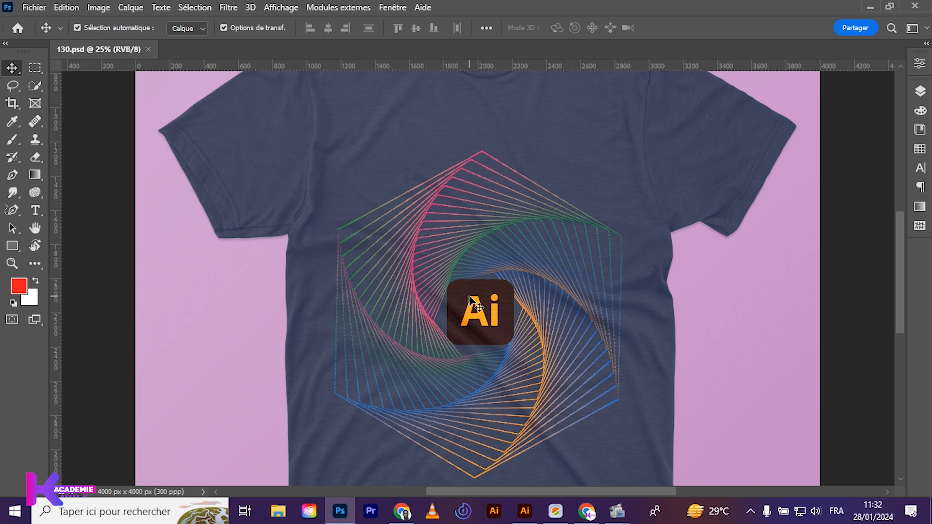
key(ctrl+minus)
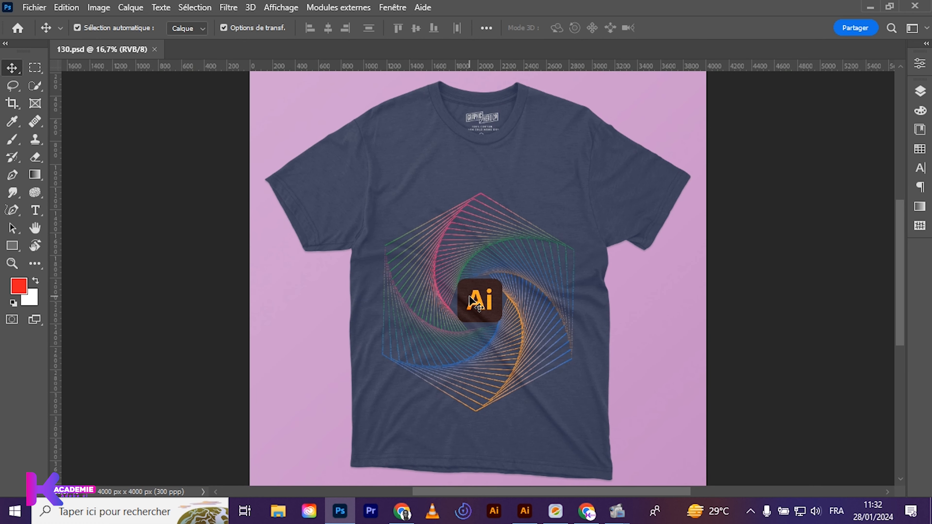